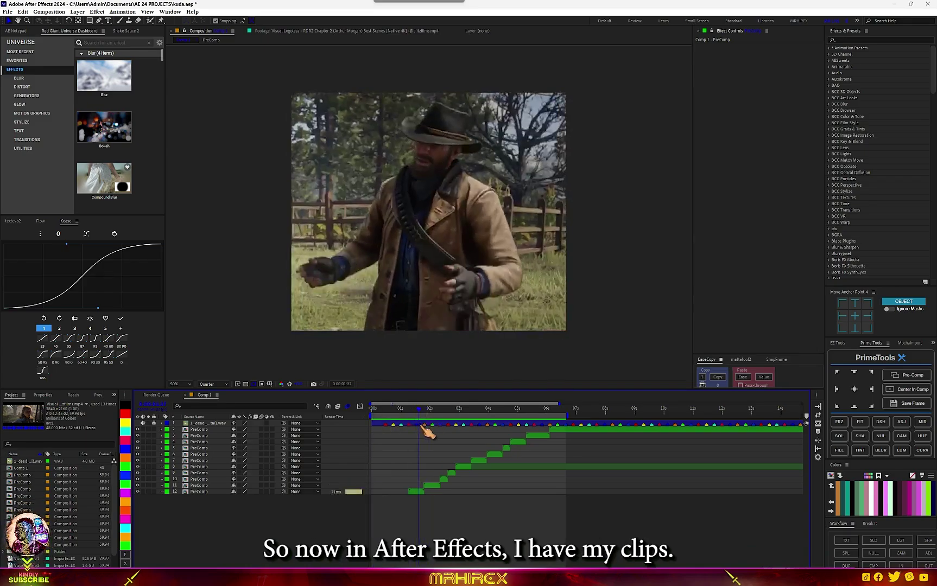
Step: Play back the composition to check the PreComp clips against the beat markers, returning to the earliest clip
{"action": "left_click_drag", "start_coordinate": [202, 544], "coordinate": [174, 426]}
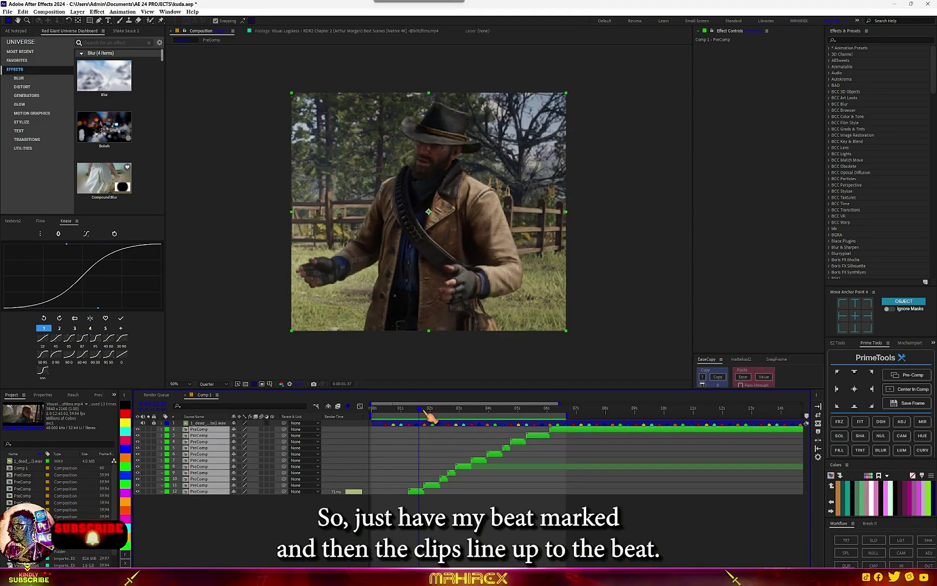
{"action": "left_click_drag", "start_coordinate": [422, 414], "coordinate": [388, 468]}
{"action": "key", "text": "space"}
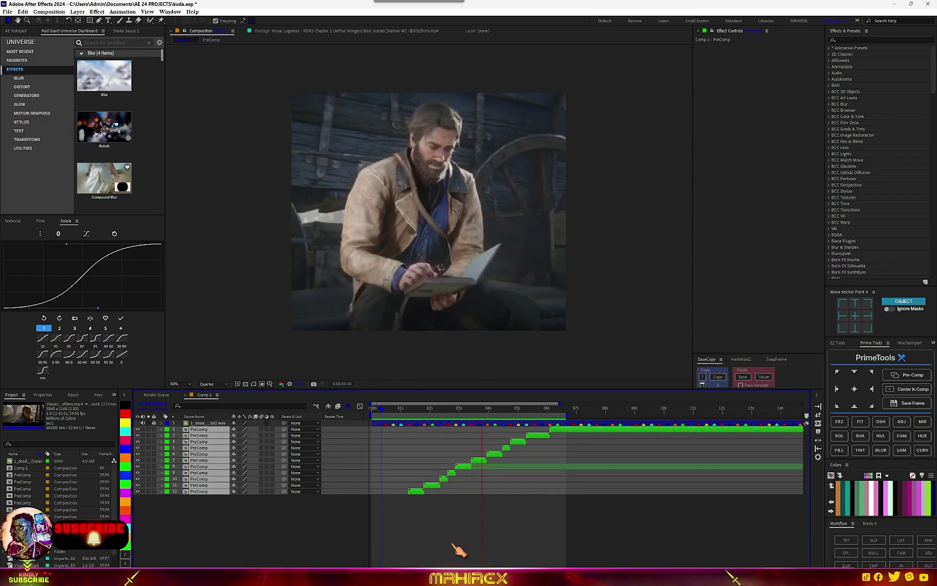
{"action": "key", "text": "space"}
{"action": "left_click", "coordinate": [410, 411]}
{"action": "left_click", "coordinate": [276, 527]}
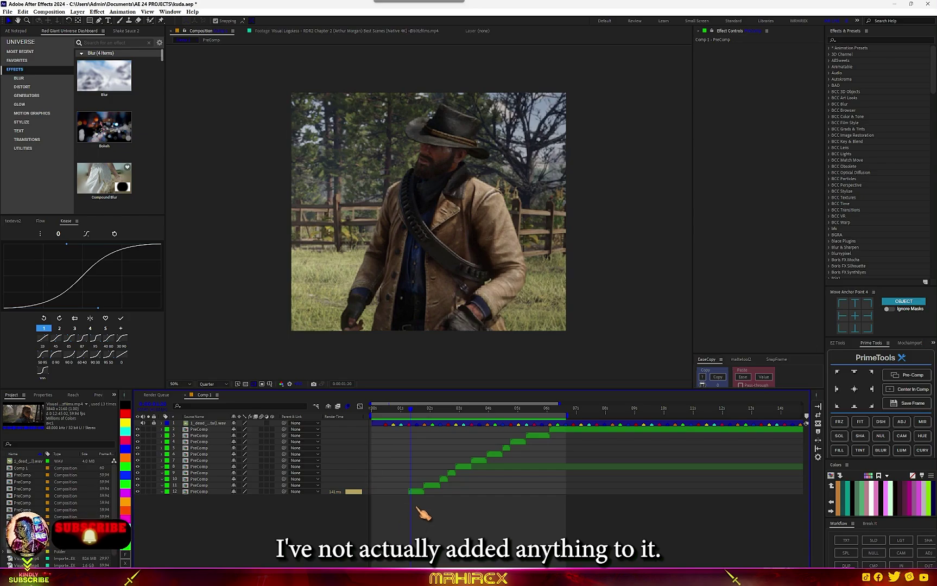
Step: Place the playhead at the start of the earliest PreComp clip and select that layer
{"action": "left_click", "coordinate": [422, 492]}
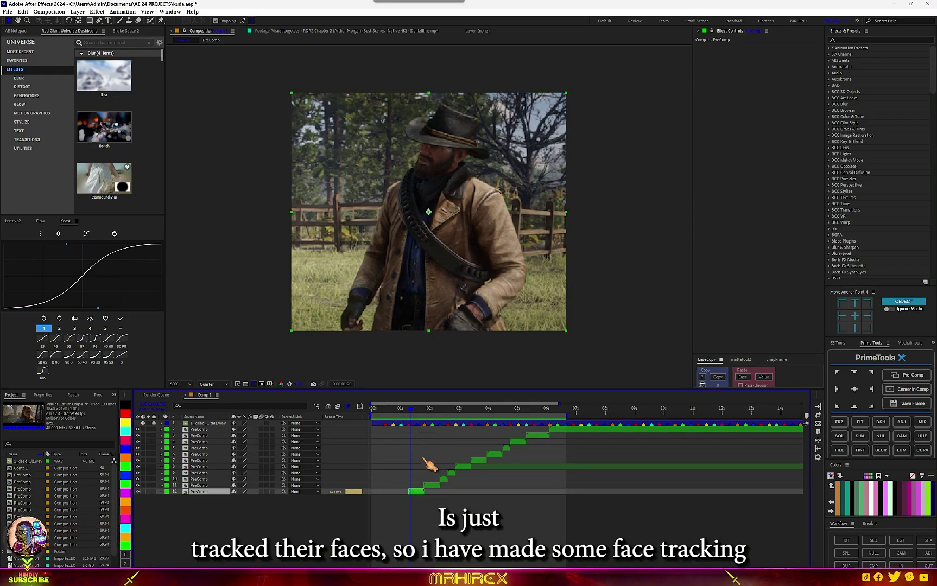
{"action": "scroll", "coordinate": [423, 456], "scroll_direction": "up", "scroll_amount": 1}
{"action": "left_click_drag", "start_coordinate": [402, 414], "coordinate": [464, 427]}
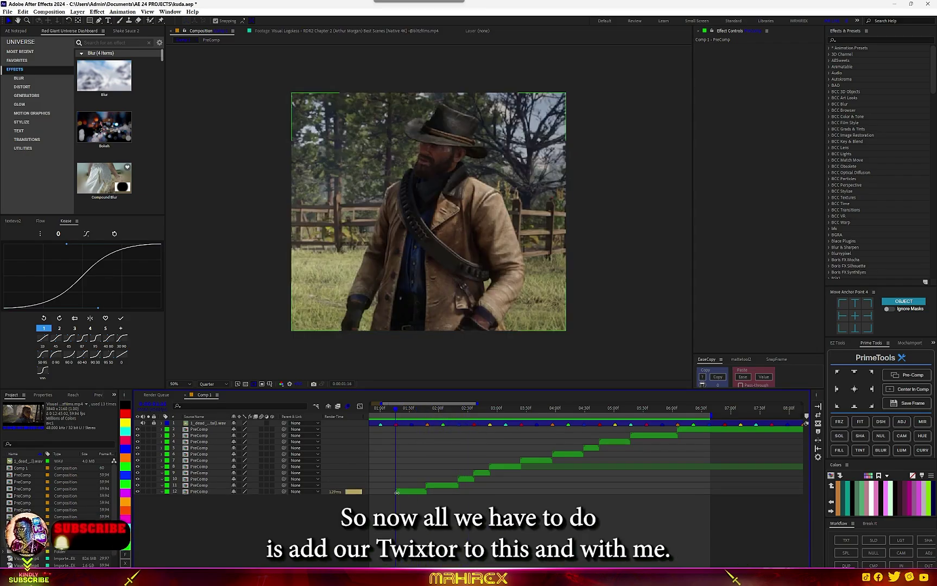
{"action": "left_click", "coordinate": [414, 492]}
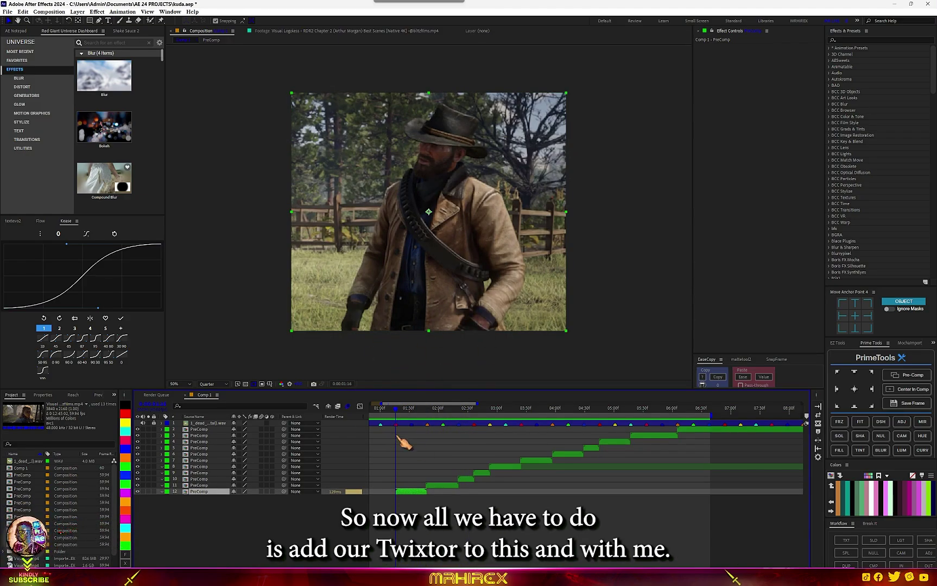
{"action": "key", "text": "ctrl+space"}
{"action": "type", "text": "t"}
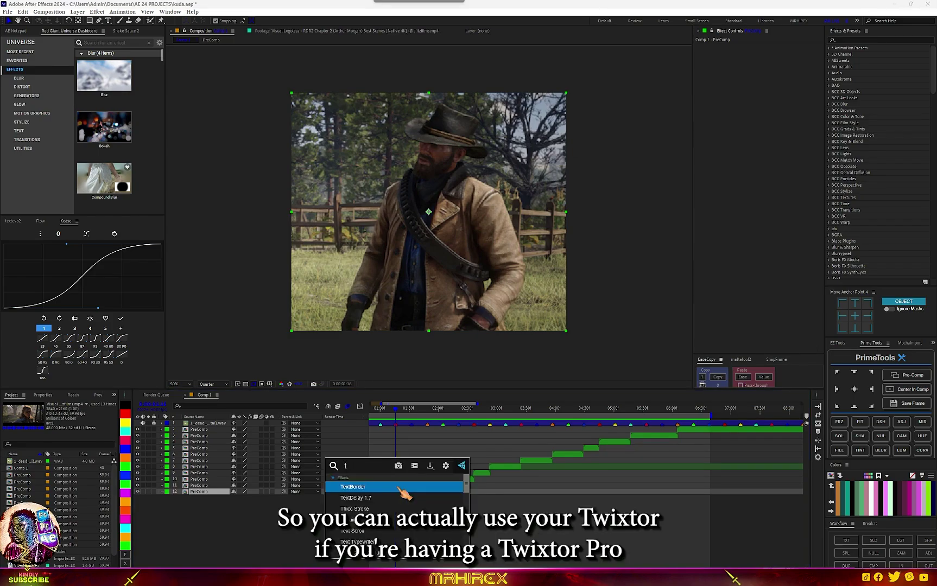
{"action": "type", "text": "wix"}
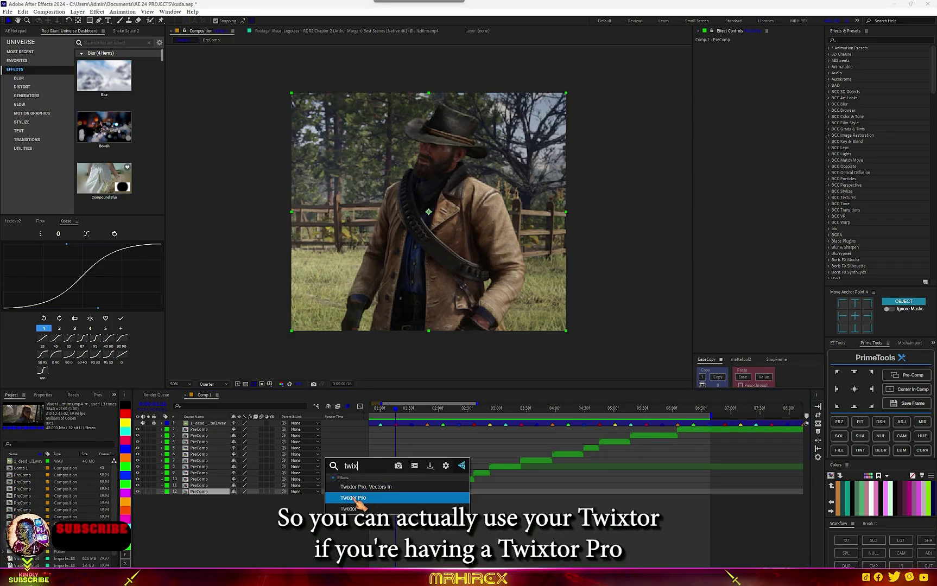
{"action": "left_click", "coordinate": [383, 526]}
Step: Apply the BCC+Retimer ML effect to the earliest PreComp clip and reveal it under the layer
{"action": "left_click", "coordinate": [408, 492]}
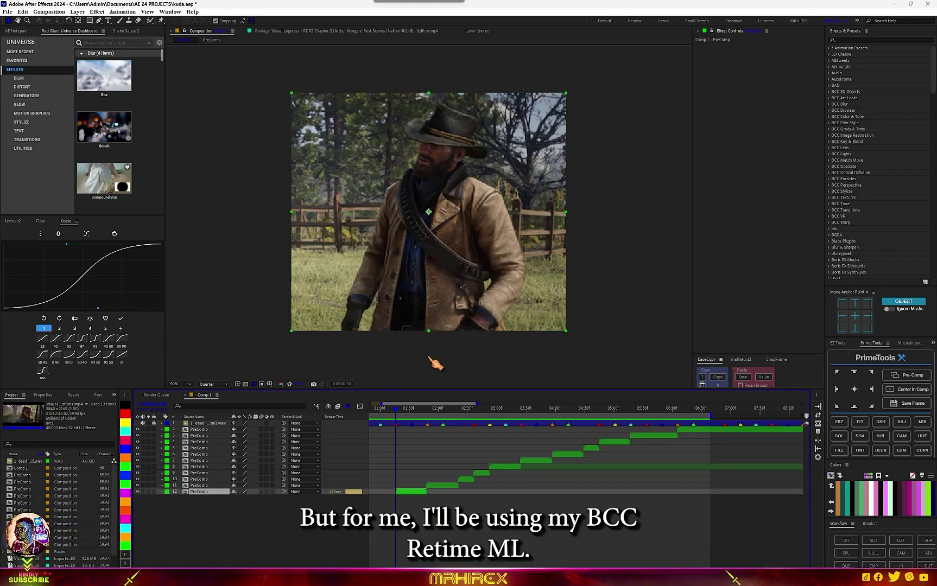
{"action": "key", "text": "ctrl+space"}
{"action": "type", "text": "ml"}
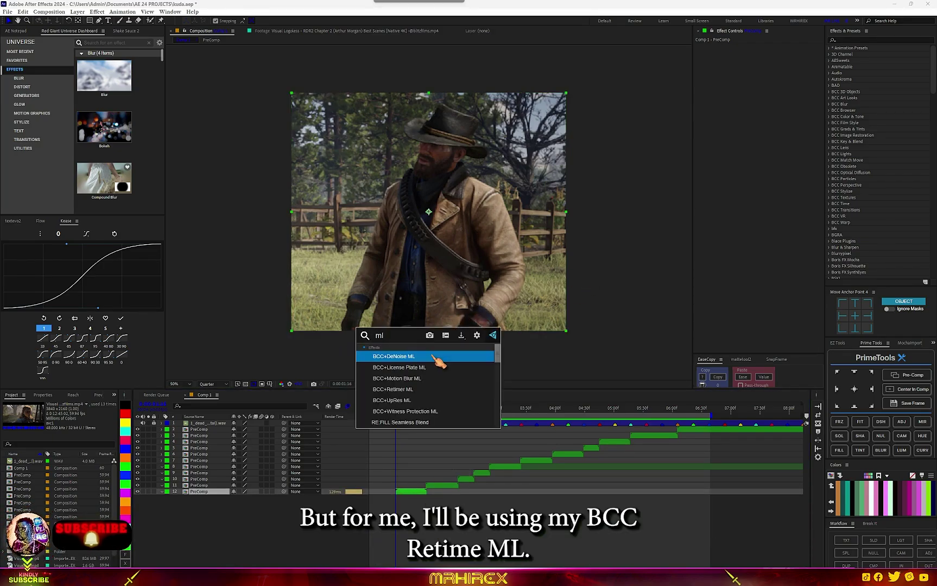
{"action": "left_click", "coordinate": [405, 394]}
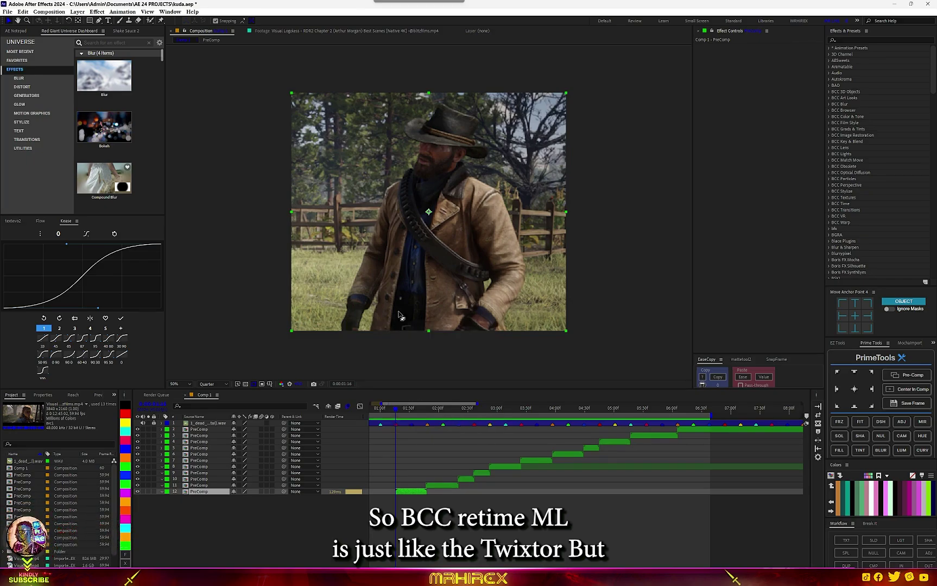
{"action": "key", "text": "e"}
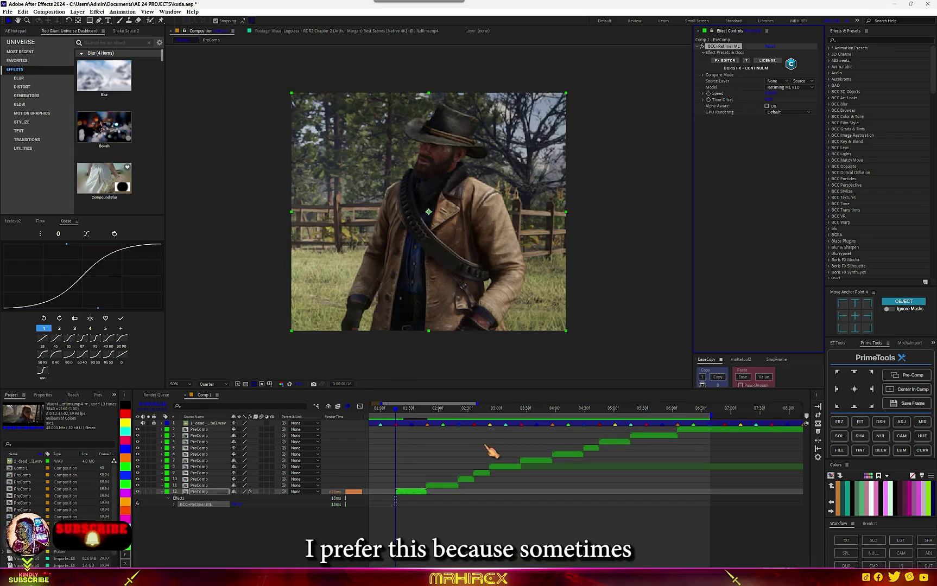
Step: Create a Speed keyframe for BCC+Retimer ML at the clip's start and show the layer's keyframes
{"action": "mouse_move", "coordinate": [398, 414]}
{"action": "left_mouse_down"}
{"action": "mouse_move", "coordinate": [410, 414]}
{"action": "mouse_move", "coordinate": [407, 425]}
{"action": "mouse_move", "coordinate": [396, 410]}
{"action": "left_mouse_up"}
{"action": "scroll", "coordinate": [381, 511], "scroll_direction": "up", "scroll_amount": 3}
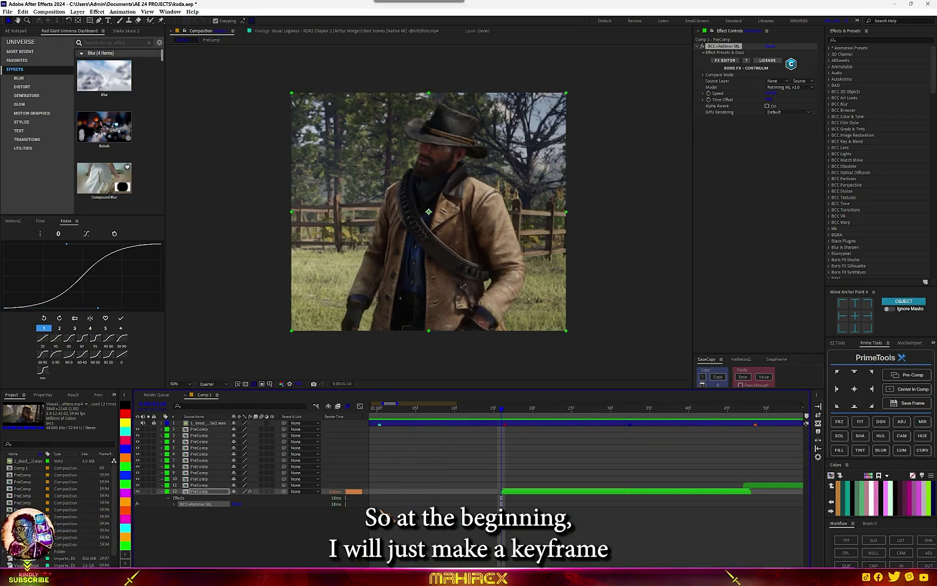
{"action": "key", "text": ";"}
{"action": "left_click", "coordinate": [502, 492]}
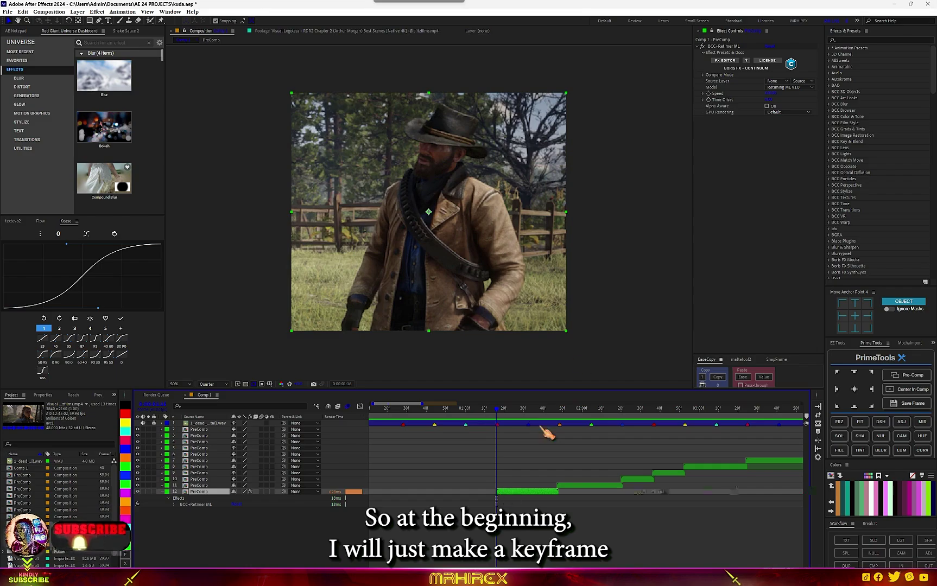
{"action": "left_click", "coordinate": [708, 94]}
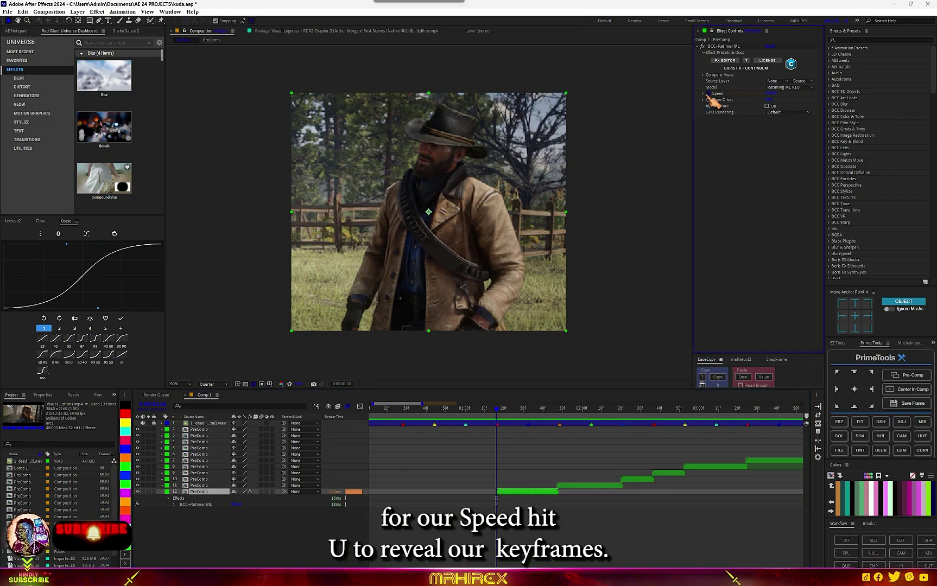
{"action": "key", "text": "u"}
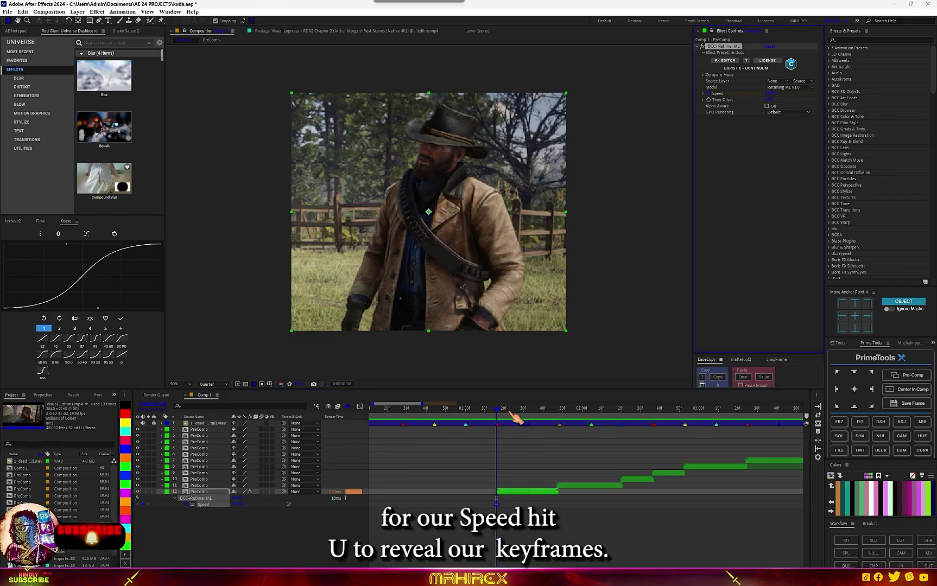
Step: Add a second Speed keyframe in the middle of the clip and set the Speed at its start to 120
{"action": "left_click_drag", "start_coordinate": [504, 416], "coordinate": [532, 422]}
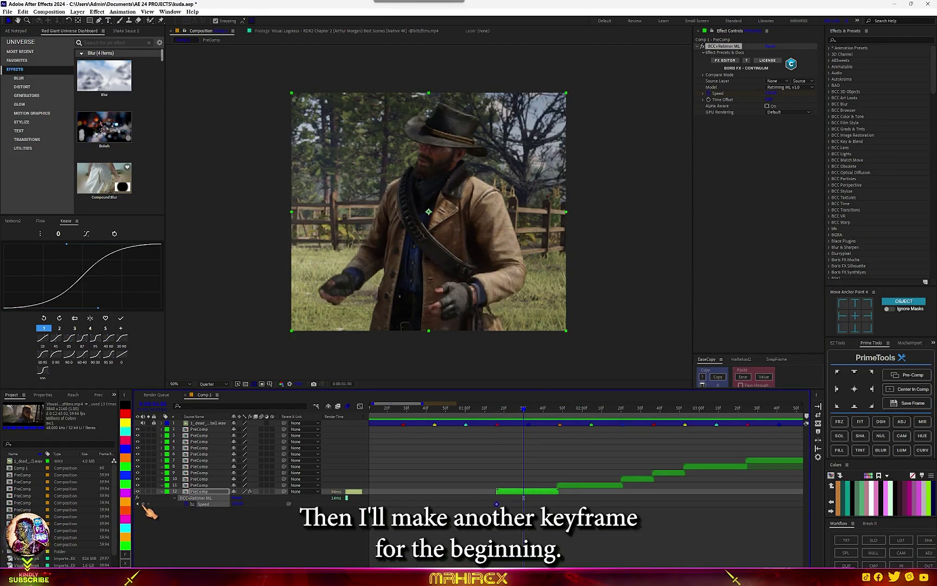
{"action": "left_click", "coordinate": [139, 504]}
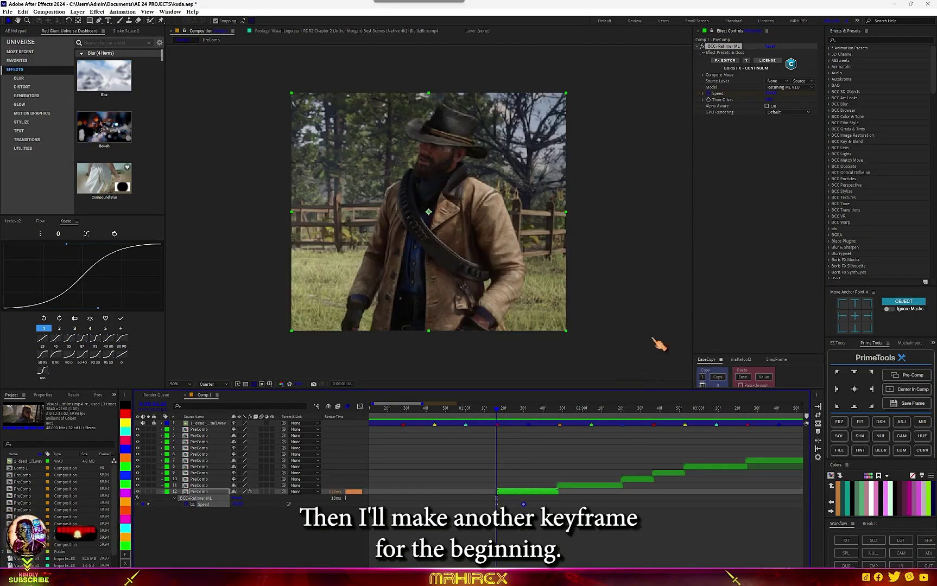
{"action": "left_click", "coordinate": [772, 94]}
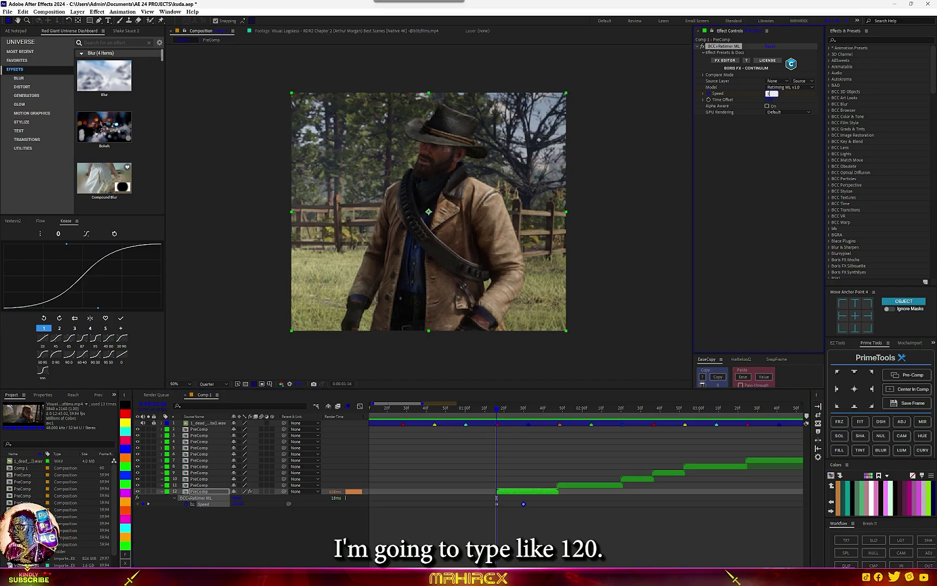
{"action": "key", "text": "Return"}
Step: Set the retimer's Speed to 40 at the middle keyframe and add a Speed keyframe of 120 at the clip's end
{"action": "key", "text": "k"}
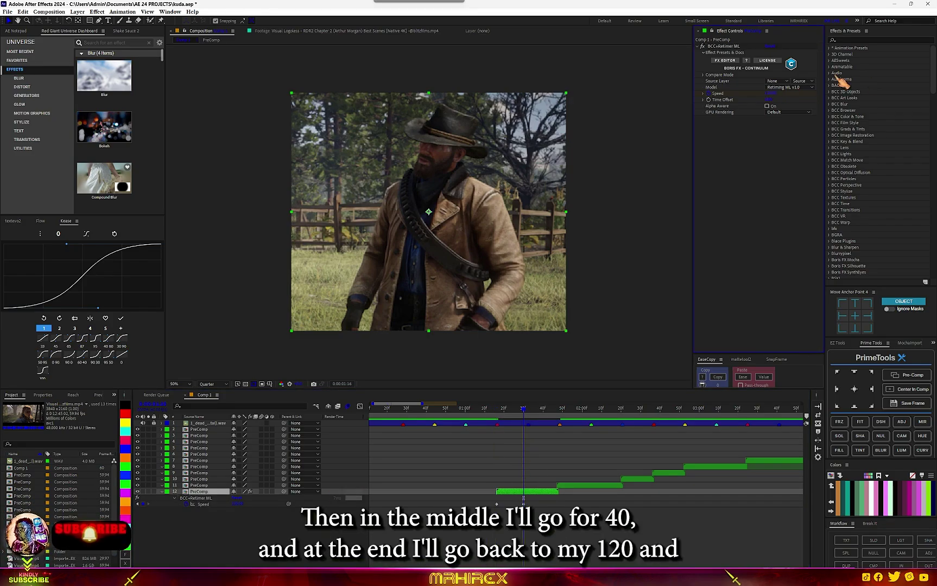
{"action": "left_click", "coordinate": [768, 94]}
{"action": "type", "text": "40"}
{"action": "key", "text": "Return"}
{"action": "left_click", "coordinate": [557, 411]}
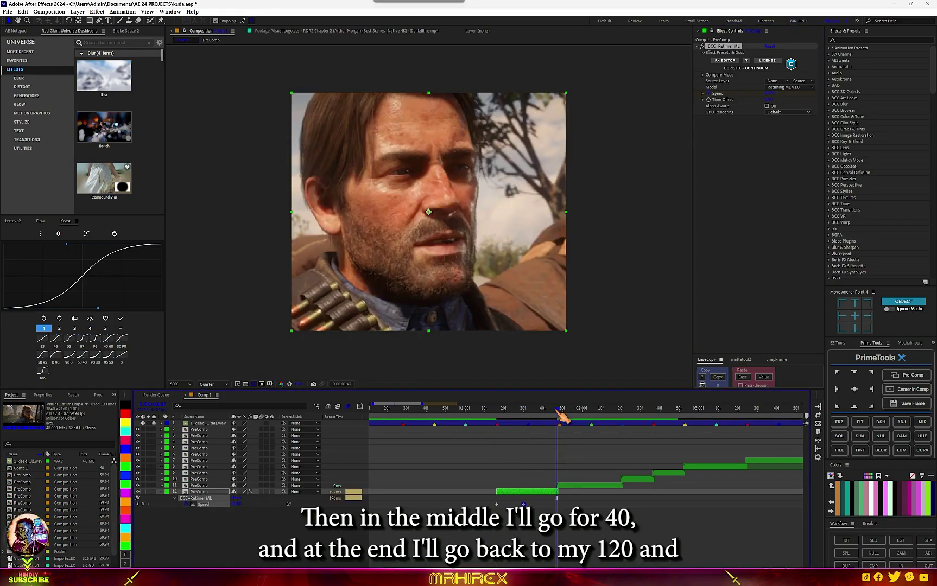
{"action": "type", "text": "120"}
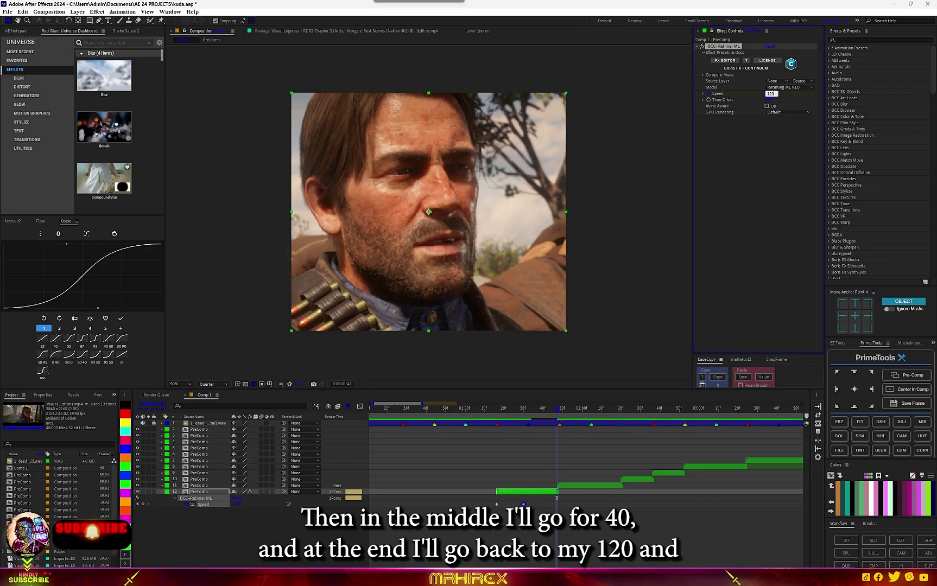
{"action": "key", "text": "Return"}
{"action": "left_click", "coordinate": [557, 505]}
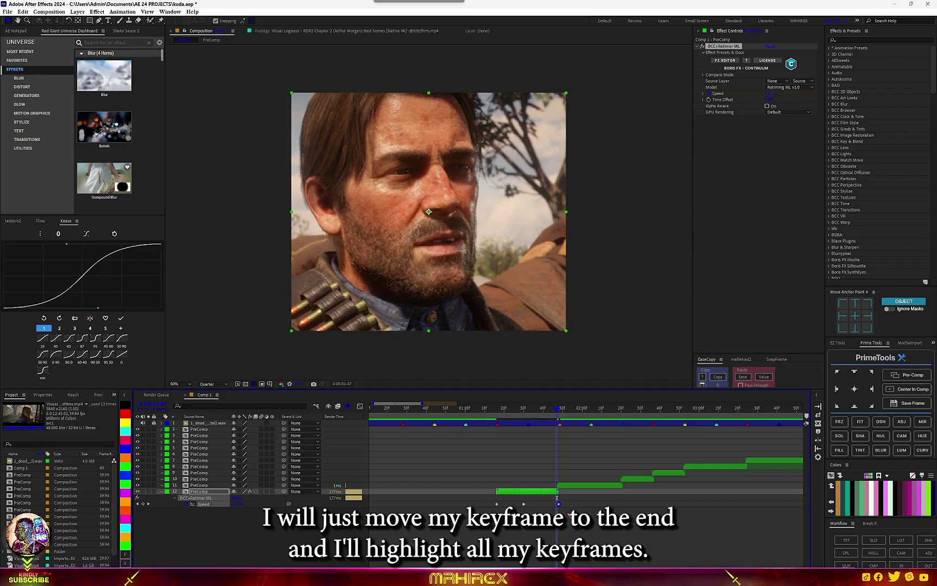
Step: Apply Easy Ease to all three Speed keyframes and show their curve in the graph editor
{"action": "left_click_drag", "start_coordinate": [569, 501], "coordinate": [455, 532]}
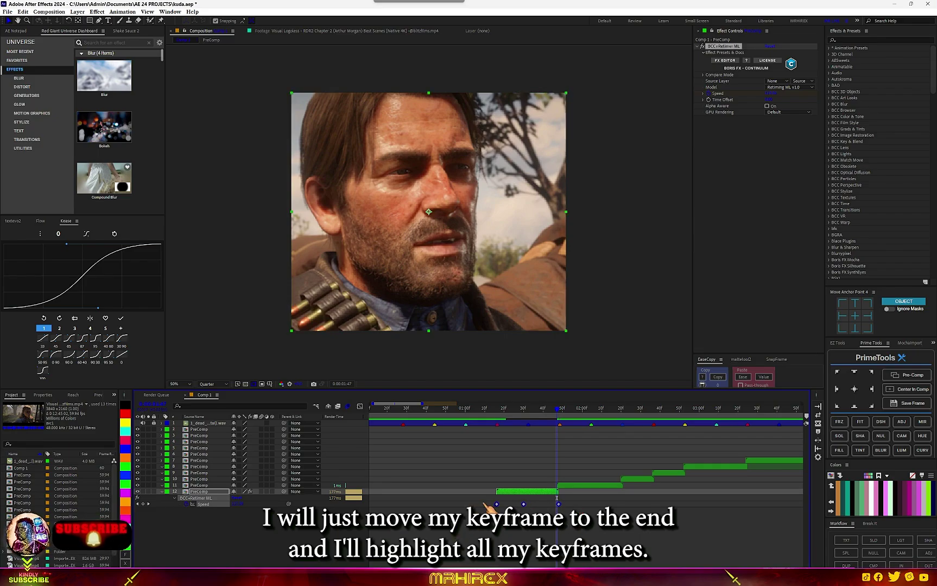
{"action": "key", "text": "F9"}
{"action": "left_click", "coordinate": [359, 406]}
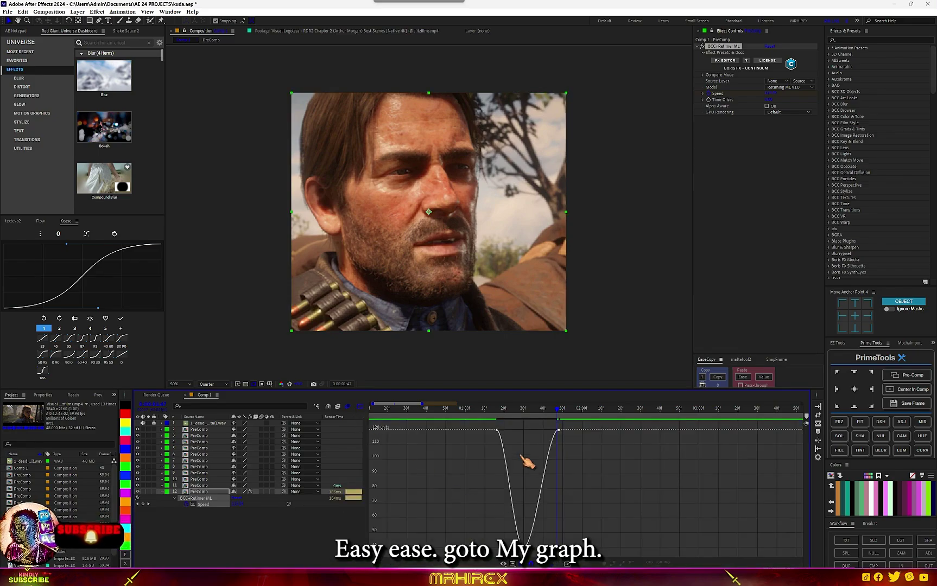
Step: Shape the Speed curve into a U with steep ends and longer horizontal handles at the low middle keyframe
{"action": "left_click", "coordinate": [497, 431]}
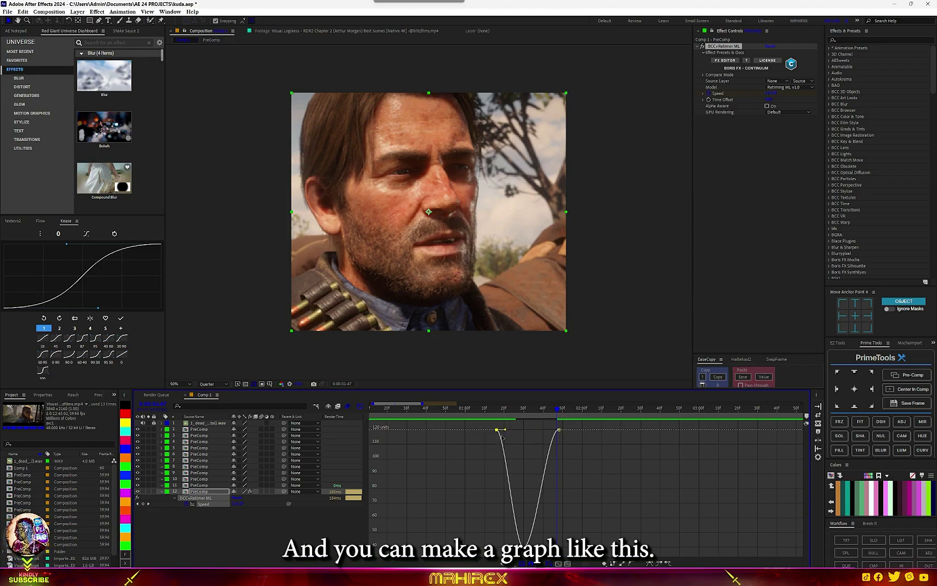
{"action": "left_click", "coordinate": [558, 430]}
{"action": "left_click_drag", "start_coordinate": [566, 430], "coordinate": [553, 449]}
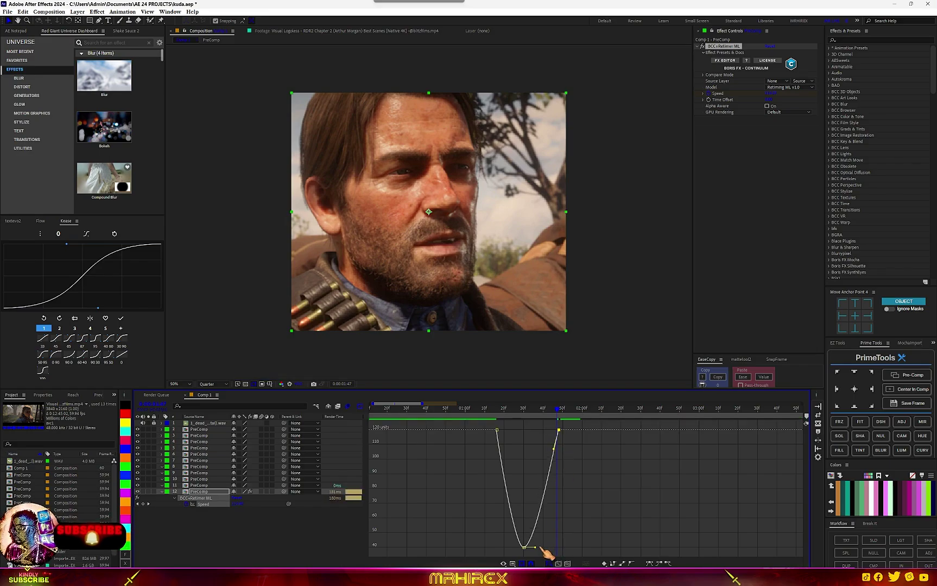
{"action": "left_click_drag", "start_coordinate": [535, 548], "coordinate": [546, 547]}
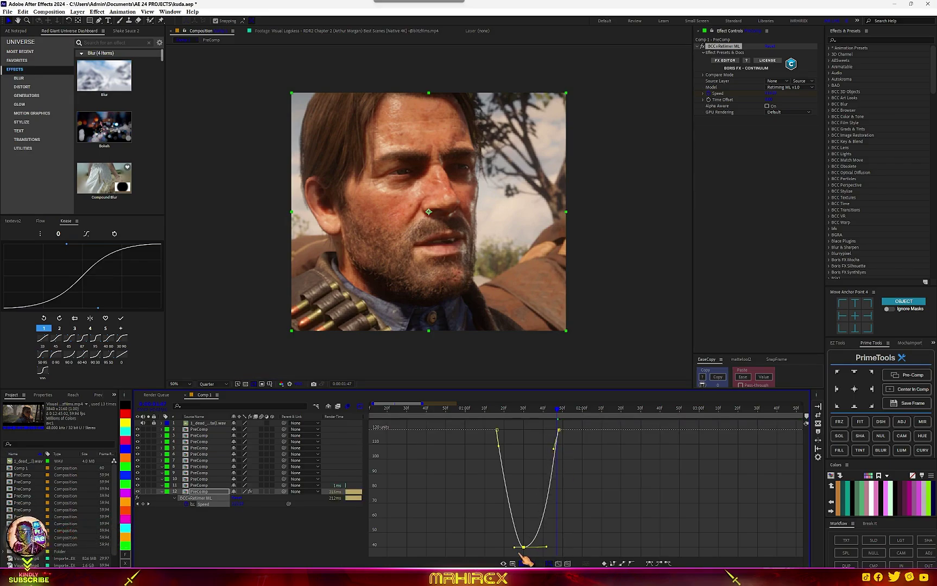
Step: Return from the graph editor to the layer bars and scrub through the retimed clip
{"action": "key", "text": "shift+F3"}
{"action": "left_click_drag", "start_coordinate": [485, 413], "coordinate": [559, 418]}
{"action": "left_click", "coordinate": [589, 485]}
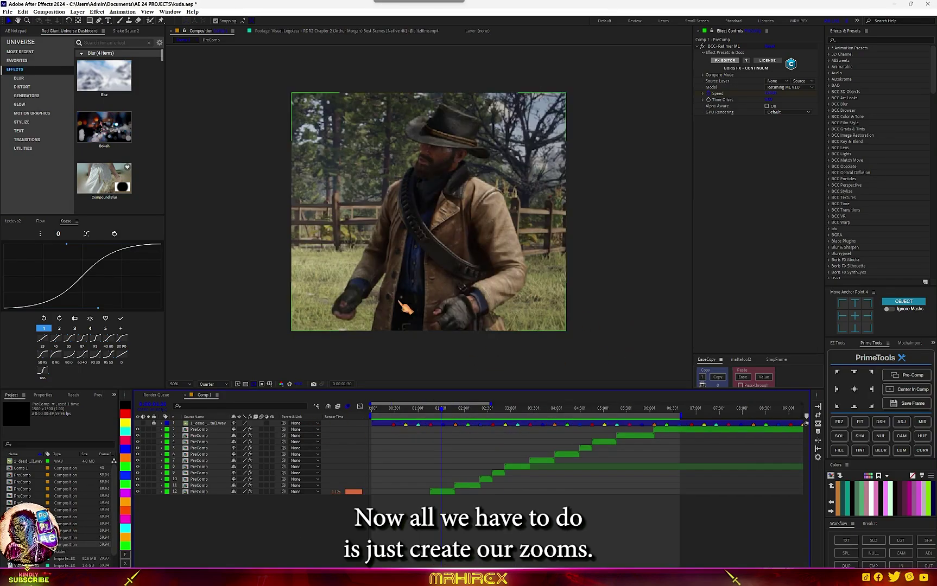
Step: Add an adjustment layer over the earliest PreComp clip, matching its length, and apply S_BlurMoCurves to it
{"action": "left_click", "coordinate": [451, 491]}
{"action": "key", "text": "ctrl+alt+y"}
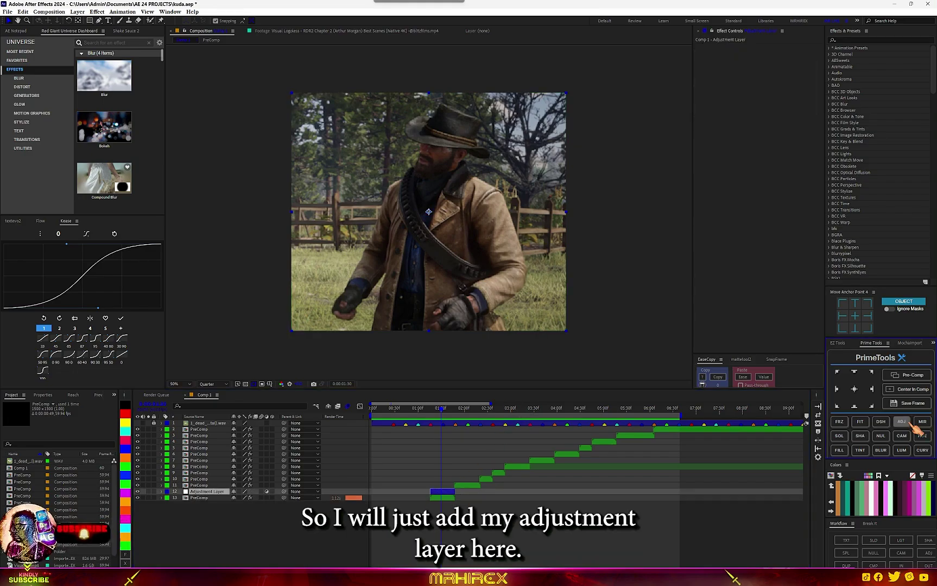
{"action": "scroll", "coordinate": [419, 504], "scroll_direction": "up", "scroll_amount": 2}
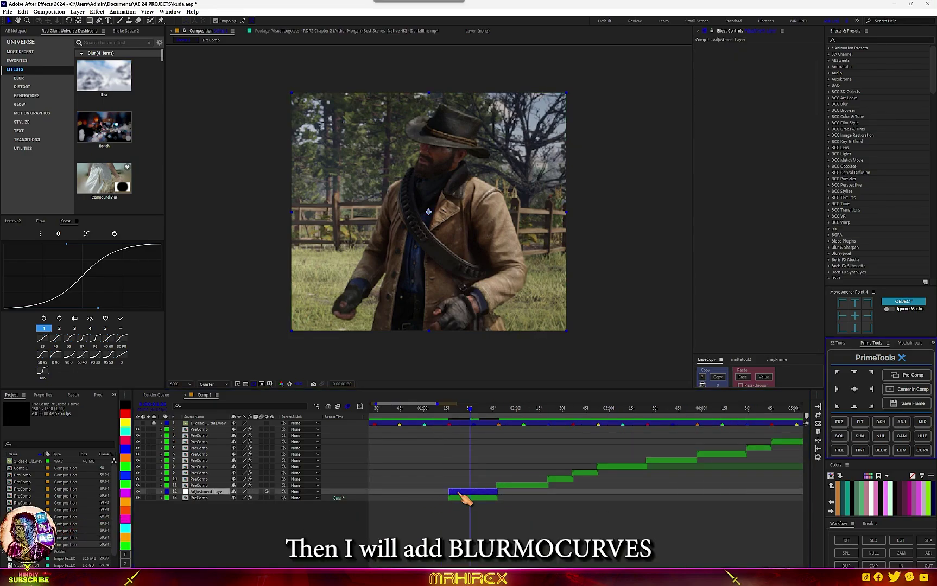
{"action": "key", "text": "ctrl+space"}
{"action": "type", "text": "blurm"}
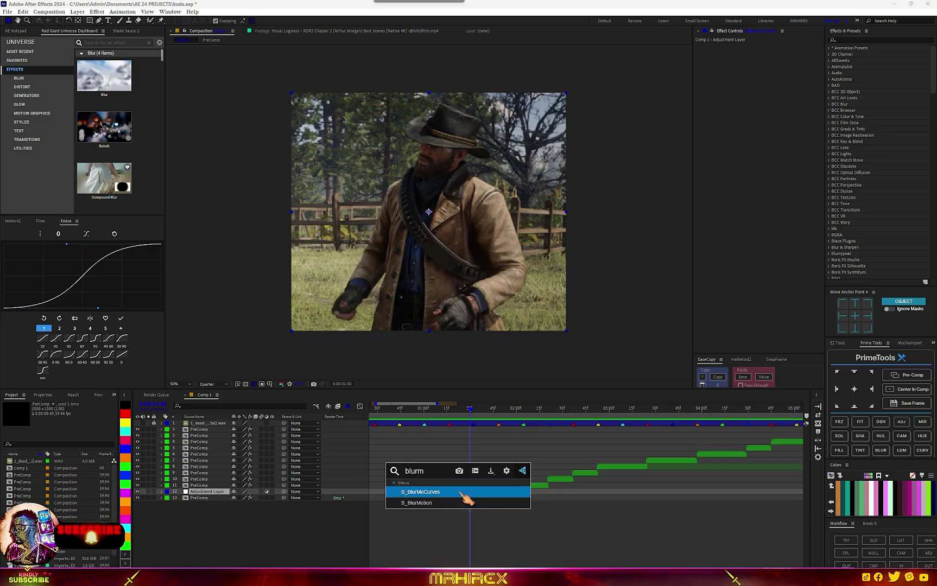
{"action": "left_click", "coordinate": [461, 493]}
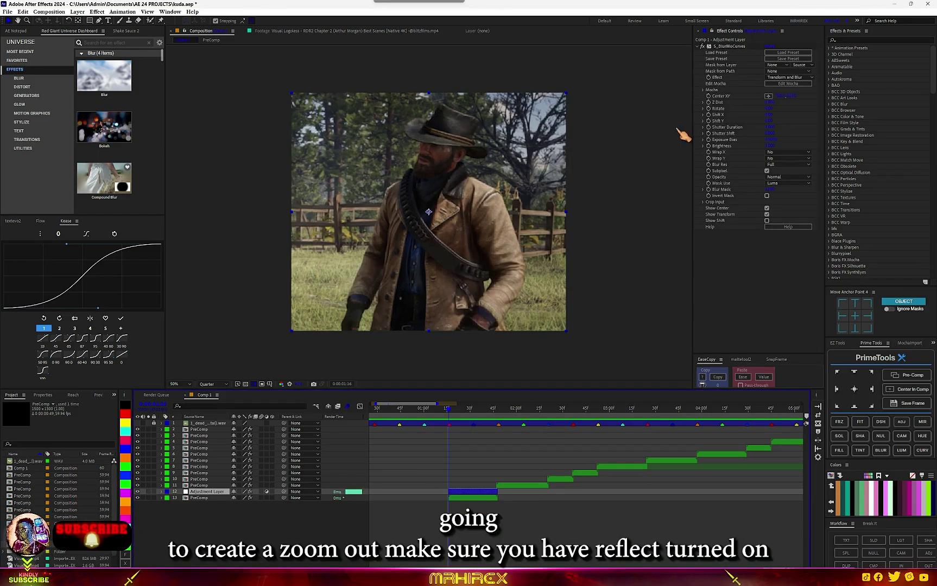
Step: Set Wrap X and Wrap Y of S_BlurMoCurves to Reflect
{"action": "left_click", "coordinate": [785, 153]}
{"action": "left_click", "coordinate": [788, 176]}
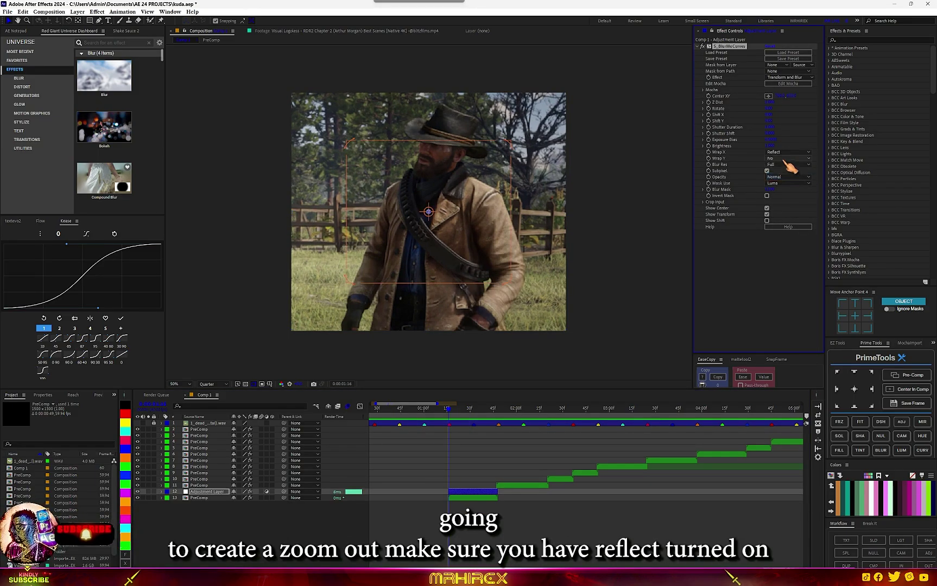
{"action": "left_click", "coordinate": [788, 158]}
{"action": "left_click", "coordinate": [788, 182]}
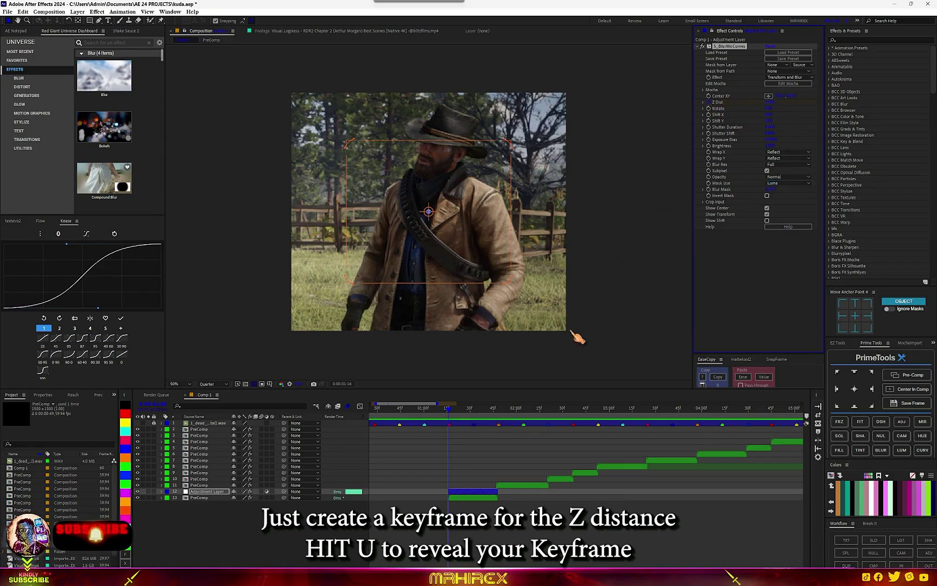
Step: Move the adjustment layer's Z Dist keyframe to the clip's end and set Z Dist to 0.5 at its beginning
{"action": "key", "text": "u"}
{"action": "left_click", "coordinate": [453, 504]}
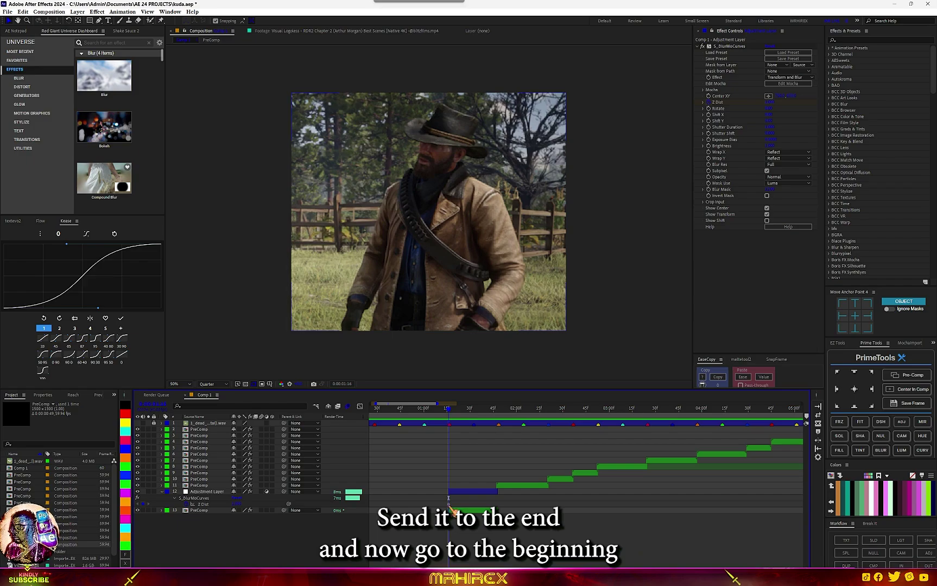
{"action": "left_click_drag", "start_coordinate": [449, 505], "coordinate": [496, 505]}
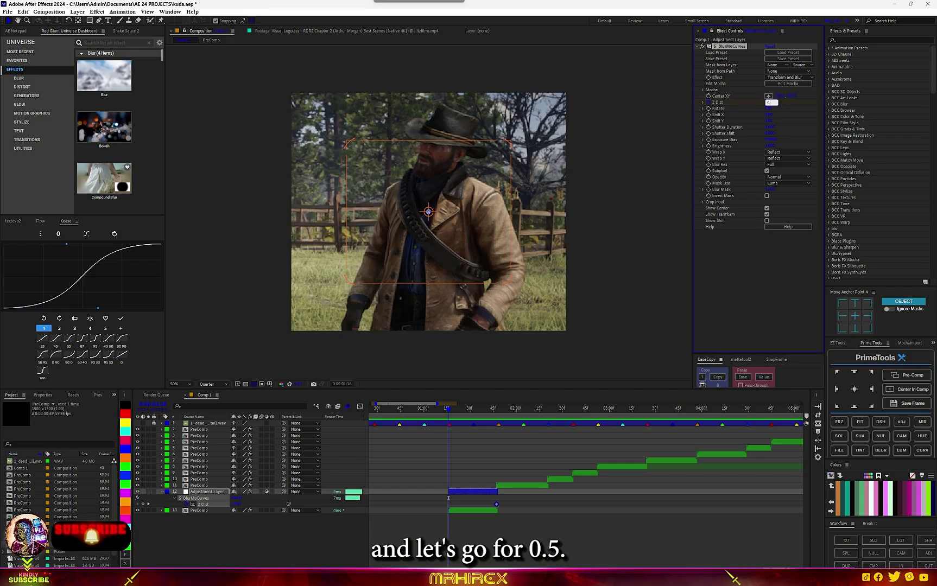
{"action": "left_click", "coordinate": [788, 104]}
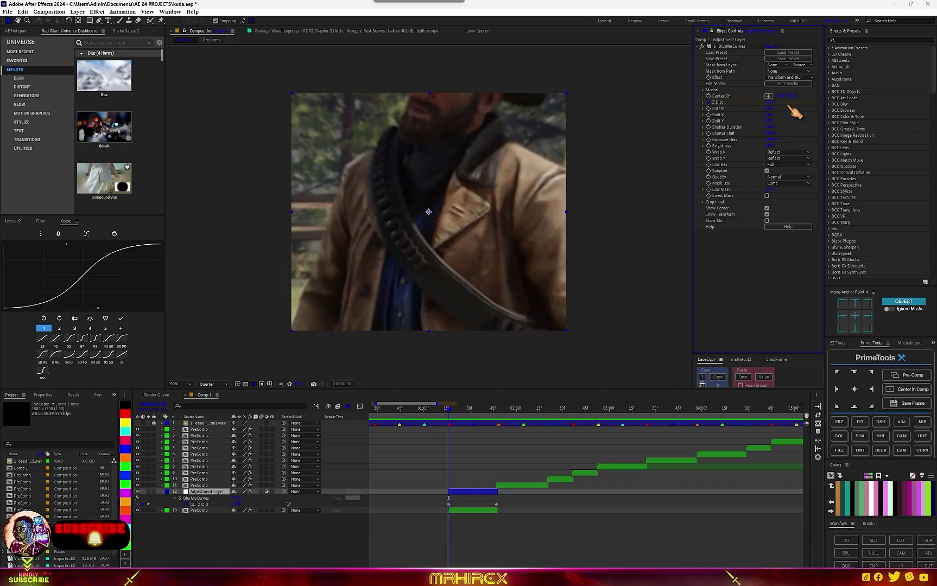
Step: Reposition the S_BlurMoCurves Center XY point onto the man's face
{"action": "left_click", "coordinate": [769, 97]}
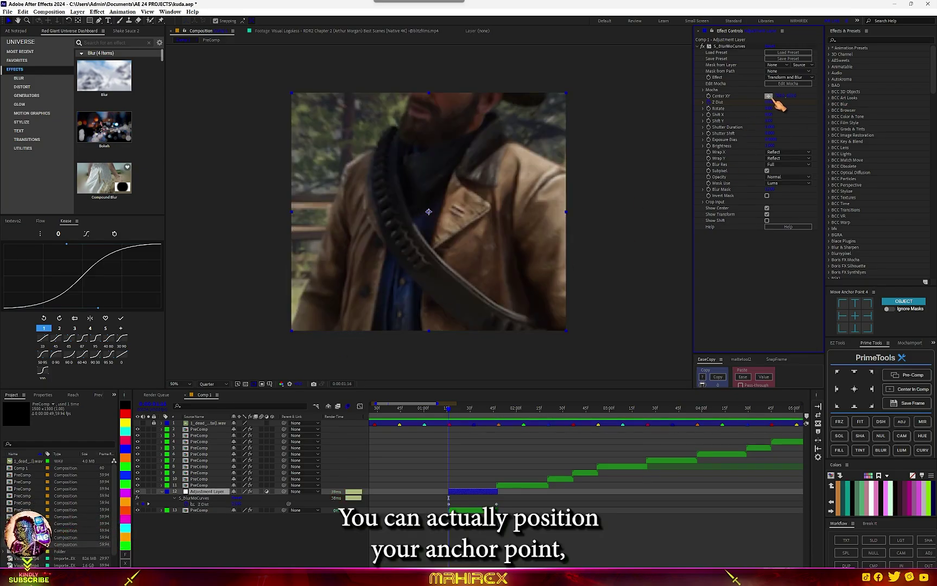
{"action": "left_click", "coordinate": [730, 47]}
{"action": "left_click_drag", "start_coordinate": [428, 212], "coordinate": [428, 151]}
Step: Apply Easy Ease to both Z Dist keyframes and set the adjustment layer's label colour to magenta
{"action": "scroll", "coordinate": [441, 473], "scroll_direction": "up", "scroll_amount": 4}
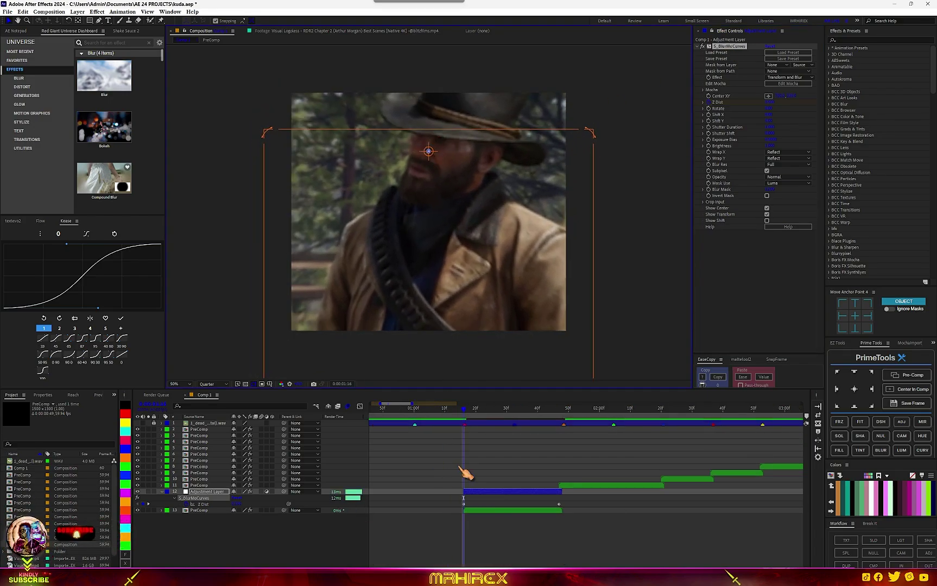
{"action": "left_click_drag", "start_coordinate": [453, 508], "coordinate": [560, 501]}
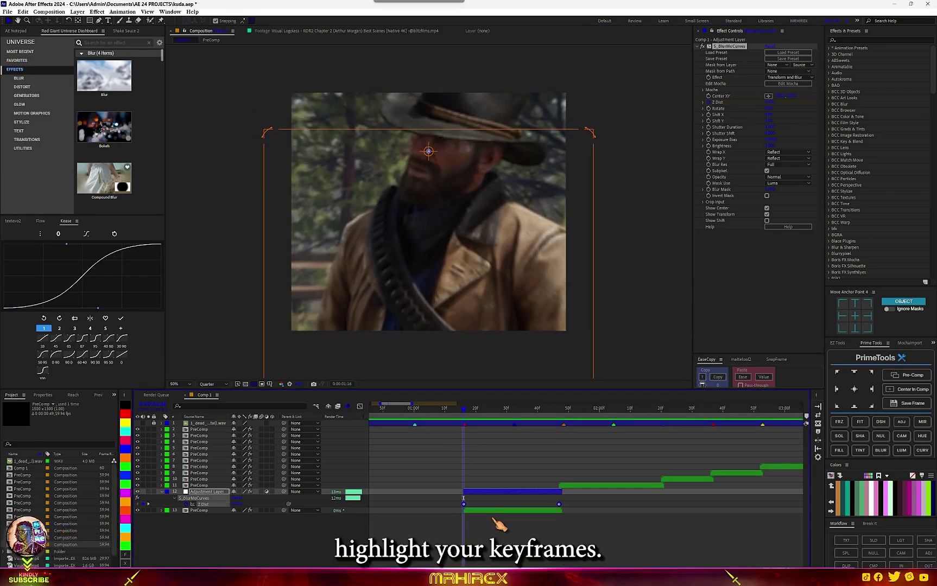
{"action": "key", "text": "F9"}
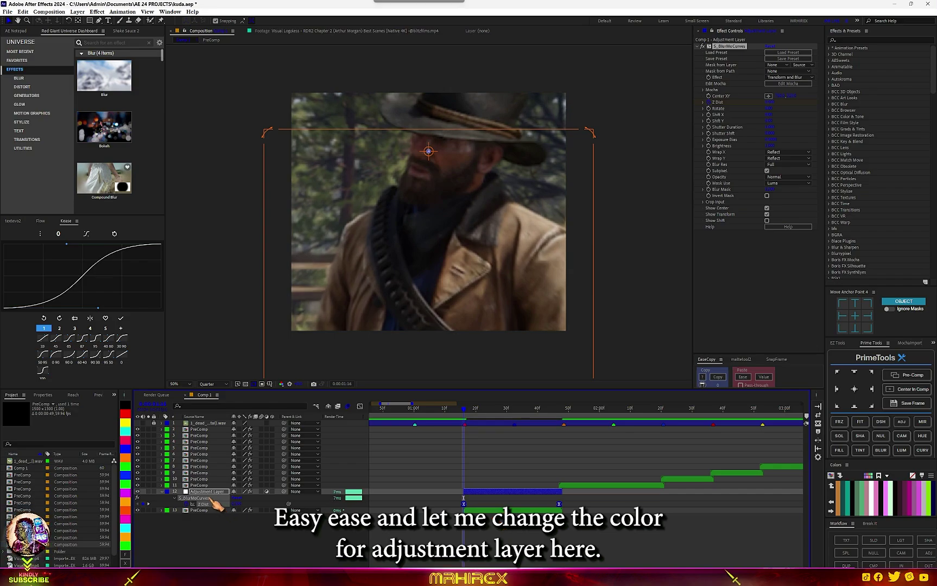
{"action": "left_click", "coordinate": [211, 492]}
{"action": "left_click", "coordinate": [127, 519]}
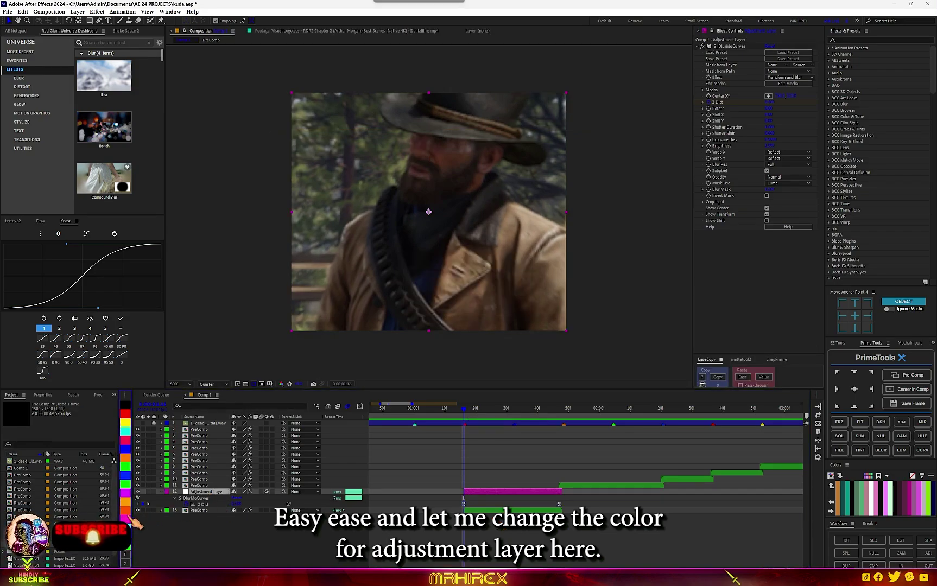
Step: Open the Z Dist curve in the graph editor and pull the start keyframe's handle up so the curve rises almost vertically
{"action": "left_click", "coordinate": [485, 503]}
{"action": "left_click", "coordinate": [359, 406]}
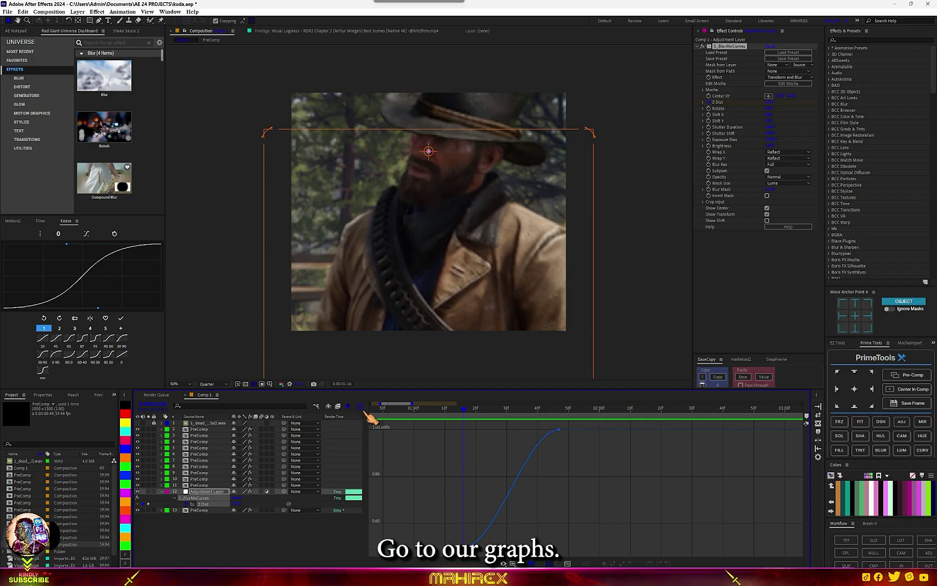
{"action": "left_click_drag", "start_coordinate": [447, 503], "coordinate": [465, 476]}
{"action": "left_click", "coordinate": [467, 477]}
{"action": "left_click", "coordinate": [481, 534]}
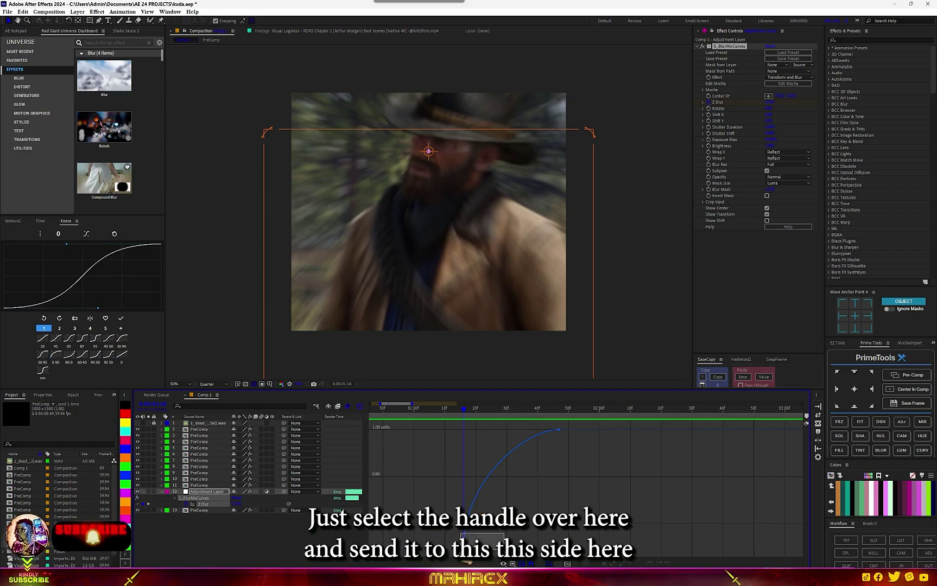
{"action": "mouse_move", "coordinate": [465, 478]}
{"action": "left_mouse_down"}
{"action": "mouse_move", "coordinate": [491, 526]}
{"action": "mouse_move", "coordinate": [459, 478]}
{"action": "mouse_move", "coordinate": [461, 467]}
{"action": "left_mouse_up"}
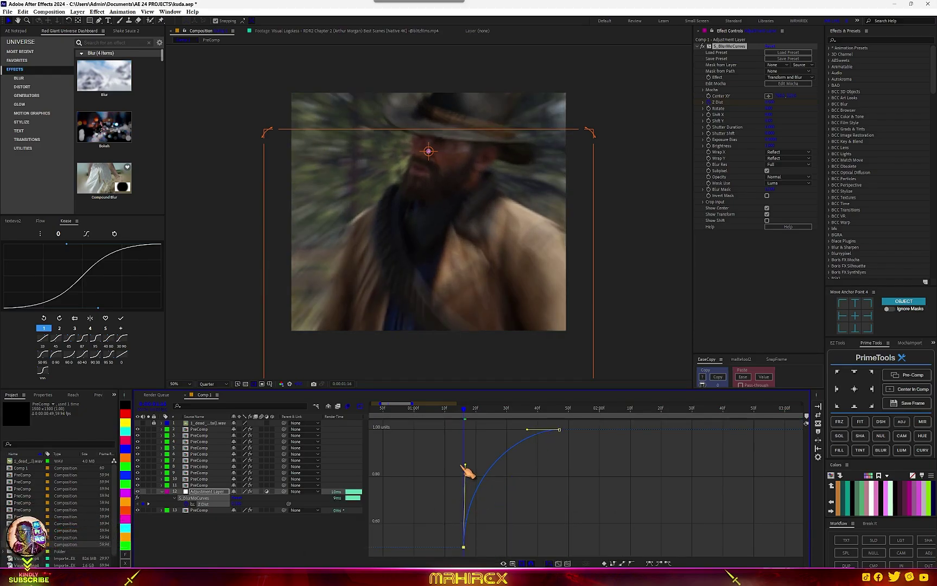
Step: Pull the end keyframe's handle down steeply so the Z Dist curve is steep at both ends and flatter midway
{"action": "left_click_drag", "start_coordinate": [527, 431], "coordinate": [556, 482]}
{"action": "left_click", "coordinate": [465, 412]}
{"action": "left_click_drag", "start_coordinate": [472, 418], "coordinate": [464, 470]}
{"action": "left_click", "coordinate": [465, 532]}
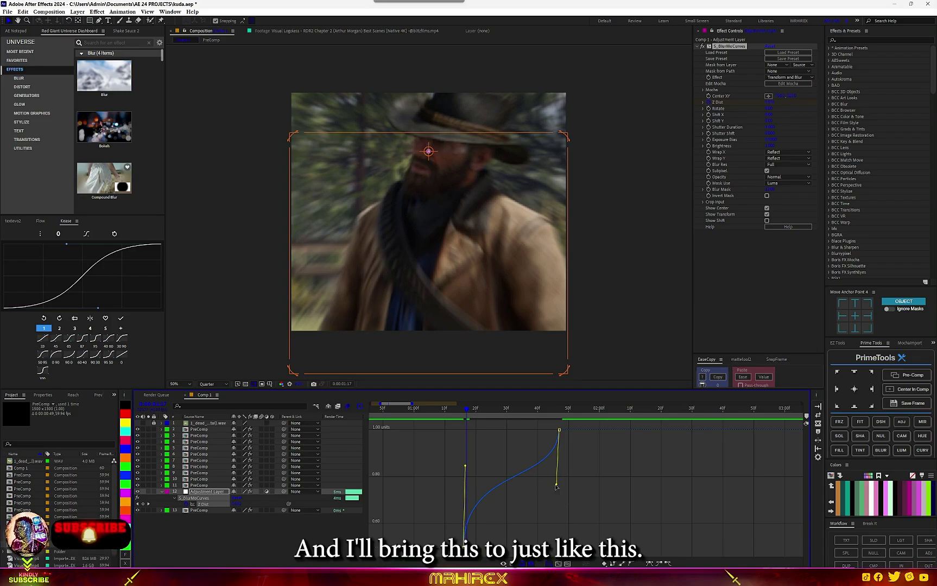
{"action": "left_click_drag", "start_coordinate": [557, 484], "coordinate": [550, 492]}
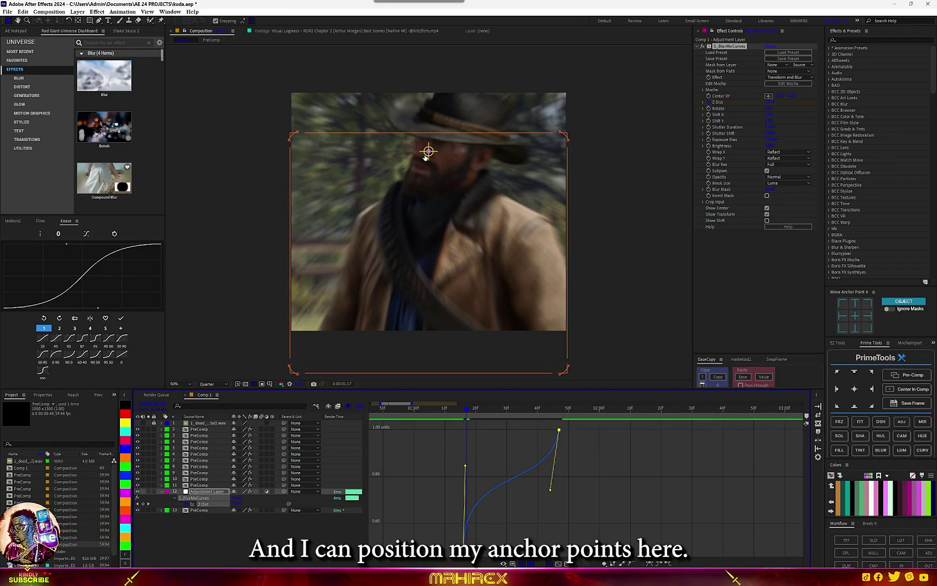
Step: Fine-tune the zoom centre on the man's face and return from the graph editor to the layer bars
{"action": "left_click_drag", "start_coordinate": [429, 152], "coordinate": [430, 152]}
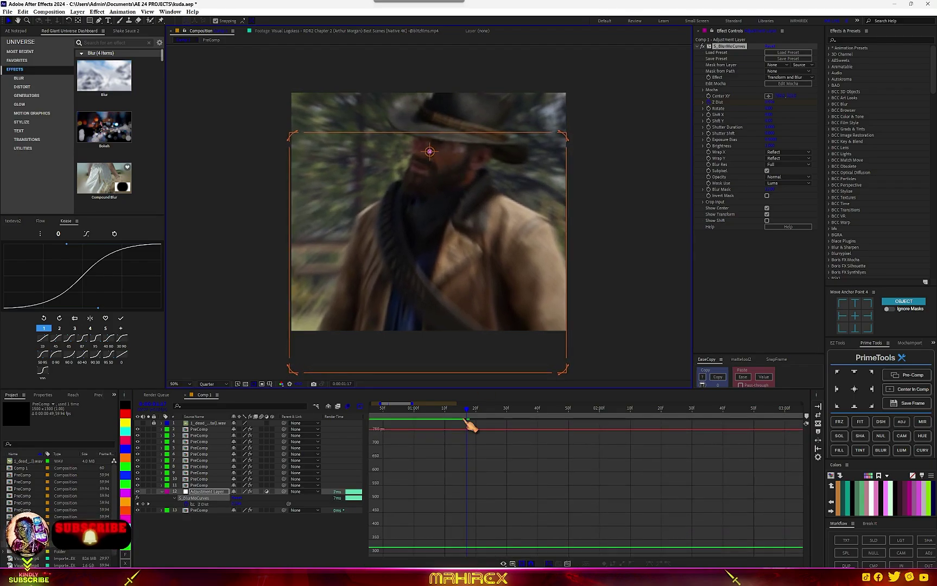
{"action": "left_click", "coordinate": [359, 406]}
{"action": "left_click", "coordinate": [473, 414]}
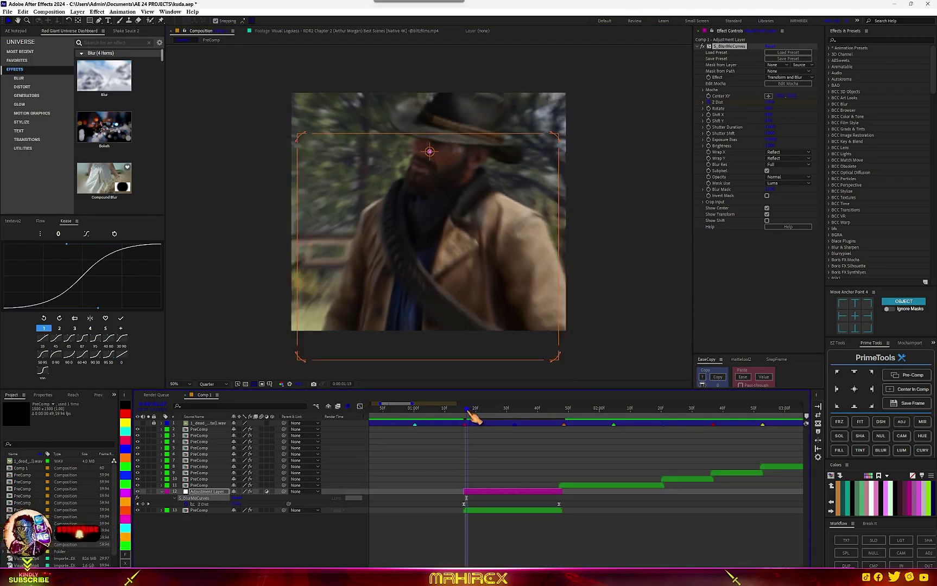
Step: Duplicate the zoom adjustment layer onto the second PreComp clip, above it in the stack, with its end keyframe at the clip's end
{"action": "left_click", "coordinate": [502, 493]}
{"action": "key", "text": "ctrl+d"}
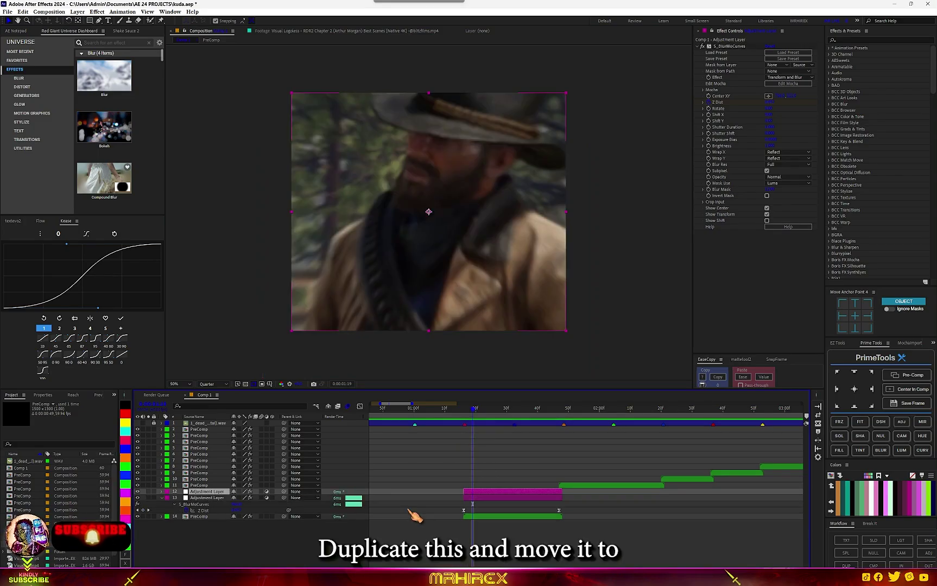
{"action": "left_click_drag", "start_coordinate": [220, 498], "coordinate": [221, 485]}
{"action": "left_click_drag", "start_coordinate": [492, 489], "coordinate": [580, 483]}
{"action": "key", "text": "u"}
{"action": "left_click_drag", "start_coordinate": [575, 408], "coordinate": [659, 432]}
{"action": "left_click_drag", "start_coordinate": [657, 484], "coordinate": [662, 483]}
Step: Duplicate the zoom adjustment layer onto the third PreComp clip and shorten it to end with that clip
{"action": "left_click_drag", "start_coordinate": [661, 411], "coordinate": [660, 447]}
{"action": "key", "text": "ctrl+d"}
{"action": "left_click_drag", "start_coordinate": [209, 486], "coordinate": [218, 477]}
{"action": "left_click_drag", "start_coordinate": [574, 479], "coordinate": [676, 481]}
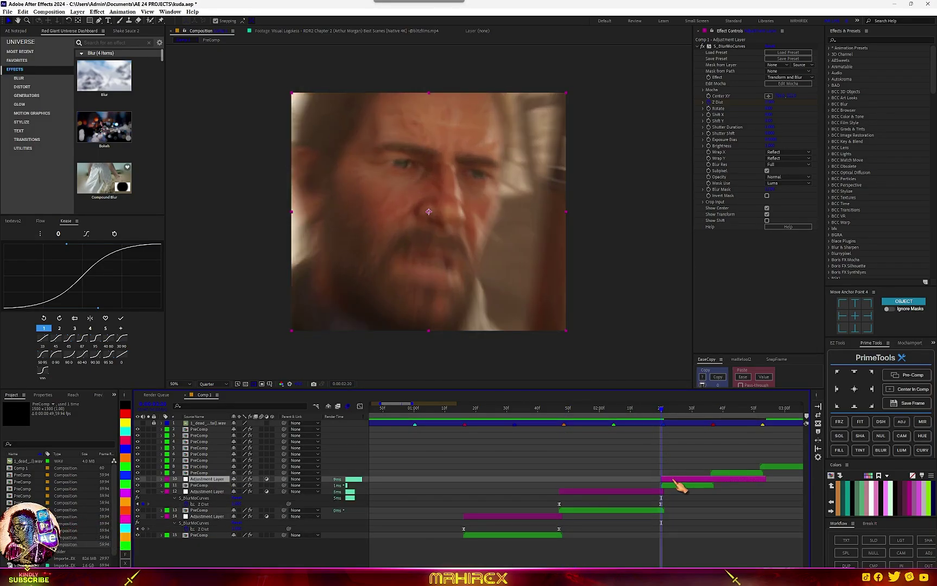
{"action": "key", "text": "u"}
{"action": "left_click", "coordinate": [711, 409]}
{"action": "left_click_drag", "start_coordinate": [763, 479], "coordinate": [711, 491]}
Step: Duplicate the shortened zoom adjustment layer onto the fourth PreComp clip, placing it directly above that clip
{"action": "left_click_drag", "start_coordinate": [678, 411], "coordinate": [711, 417]}
{"action": "left_click", "coordinate": [688, 479]}
{"action": "key", "text": "ctrl+d"}
{"action": "left_click_drag", "start_coordinate": [220, 480], "coordinate": [222, 470]}
{"action": "scroll", "coordinate": [523, 473], "scroll_direction": "right", "scroll_amount": 3}
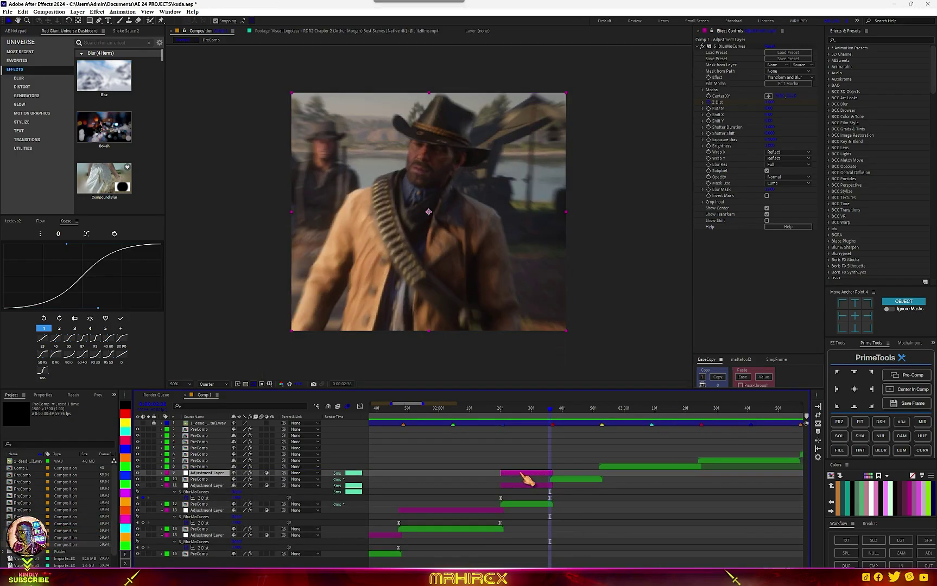
{"action": "left_click_drag", "start_coordinate": [522, 473], "coordinate": [571, 472]}
{"action": "key", "text": "u"}
Step: Duplicate the zoom adjustment layer onto the fifth PreComp clip, placed directly above it, and play back the edit
{"action": "left_click", "coordinate": [599, 411]}
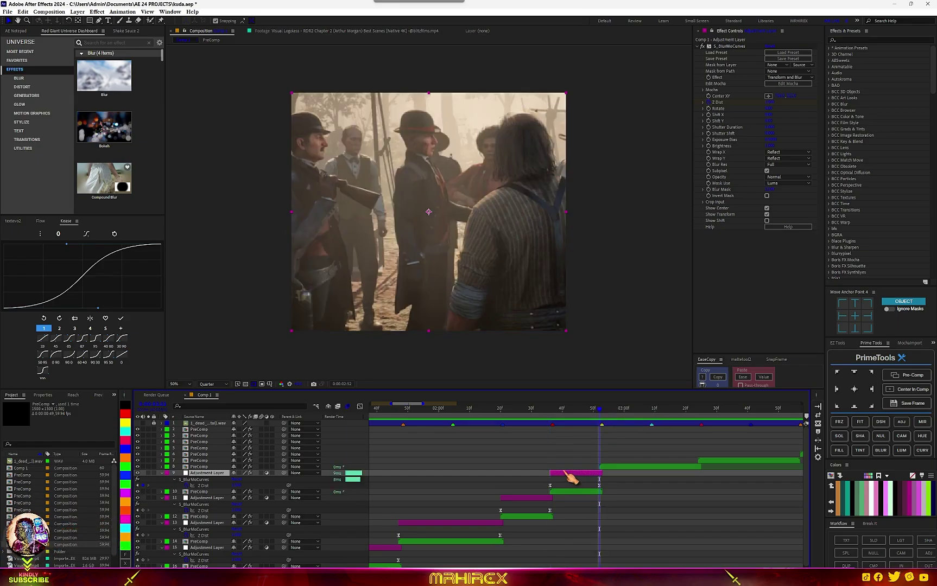
{"action": "key", "text": "ctrl+d"}
{"action": "left_click_drag", "start_coordinate": [220, 472], "coordinate": [228, 464]}
{"action": "left_click_drag", "start_coordinate": [555, 467], "coordinate": [604, 468]}
{"action": "key", "text": "u"}
{"action": "left_click", "coordinate": [701, 410]}
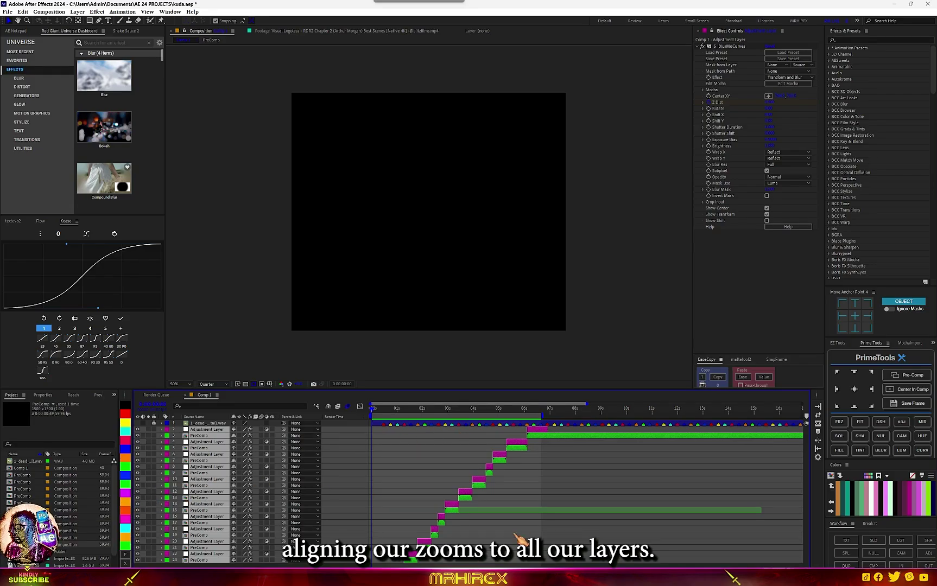
{"action": "left_click", "coordinate": [491, 538]}
{"action": "key", "text": "space"}
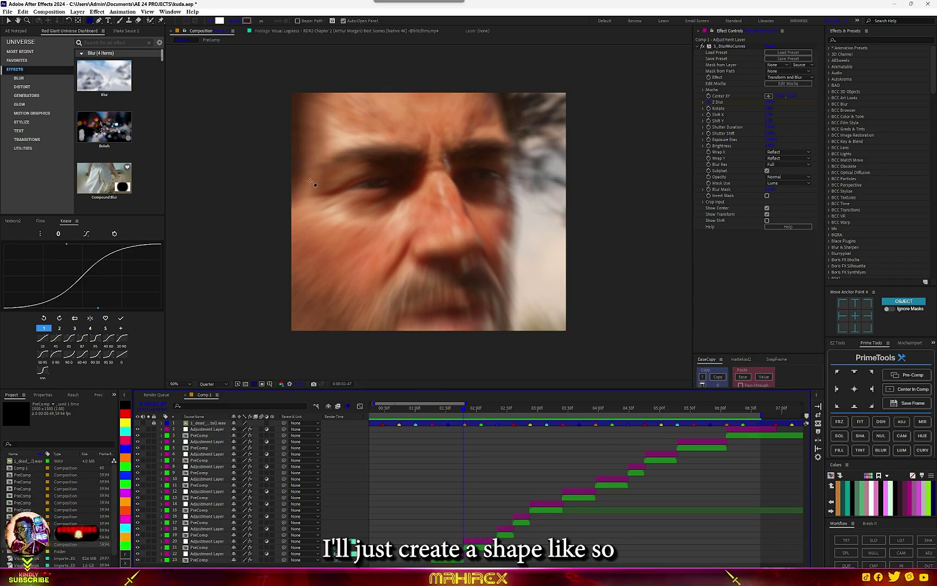
Step: Draw a white full-height rectangle and align its edge to the frame's vertical centre line using the proportional grid
{"action": "left_click_drag", "start_coordinate": [287, 89], "coordinate": [436, 337]}
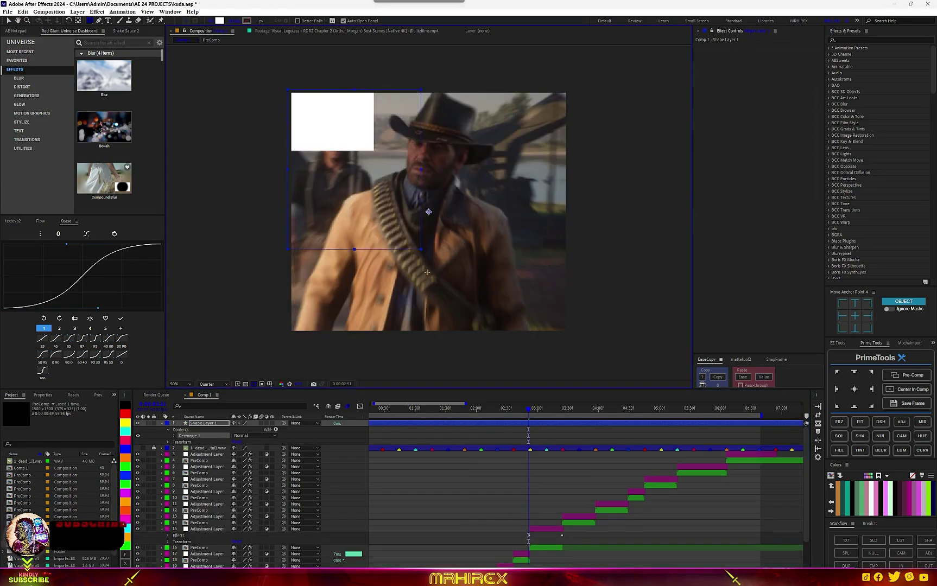
{"action": "left_click", "coordinate": [270, 384]}
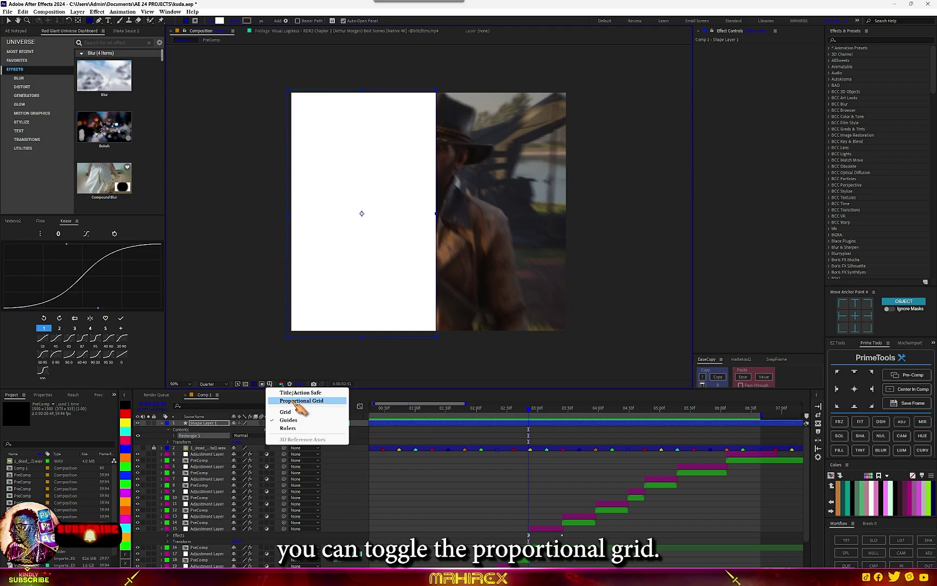
{"action": "left_click", "coordinate": [293, 412]}
{"action": "key", "text": "v"}
{"action": "left_click_drag", "start_coordinate": [416, 249], "coordinate": [409, 250]}
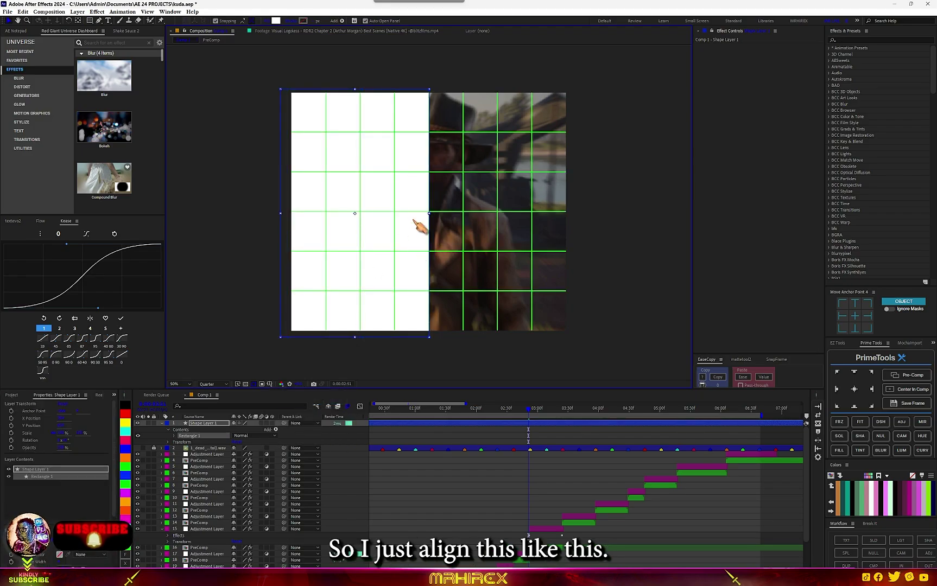
Step: Split the rectangle layer a few frames before the clip cut, delete the earlier part, and label the rest orange
{"action": "left_click_drag", "start_coordinate": [529, 413], "coordinate": [527, 412]}
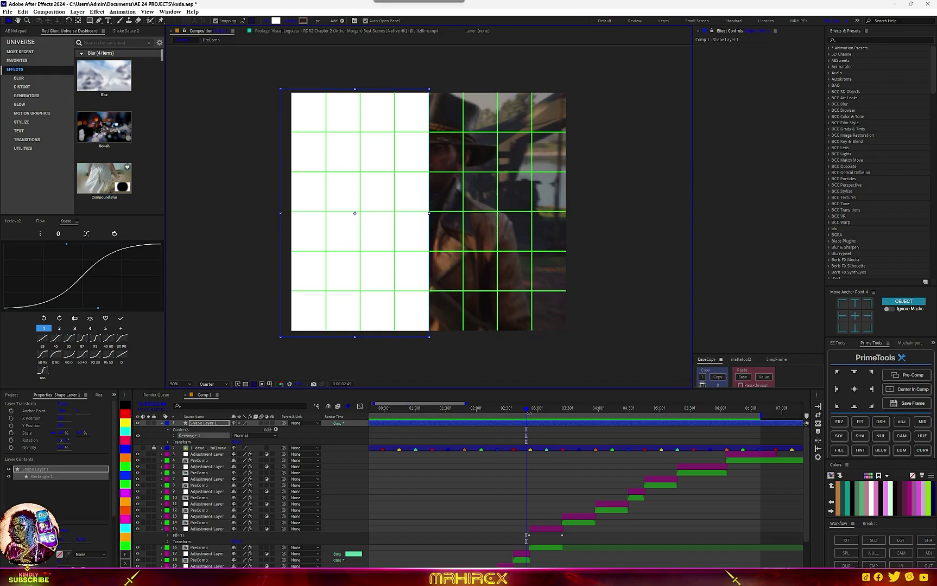
{"action": "key", "text": "ctrl+shift+d"}
{"action": "left_click", "coordinate": [511, 429]}
{"action": "key", "text": "Delete"}
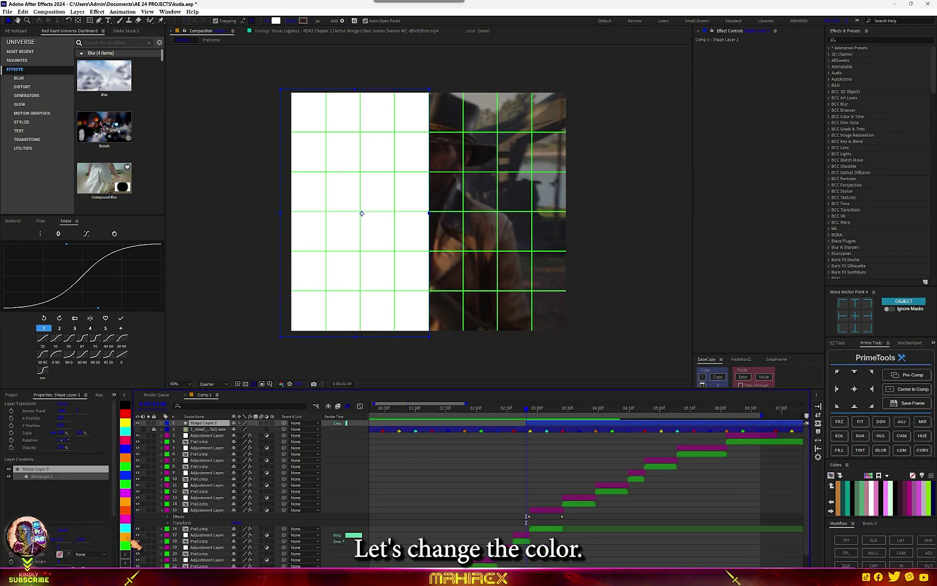
{"action": "left_click", "coordinate": [125, 511]}
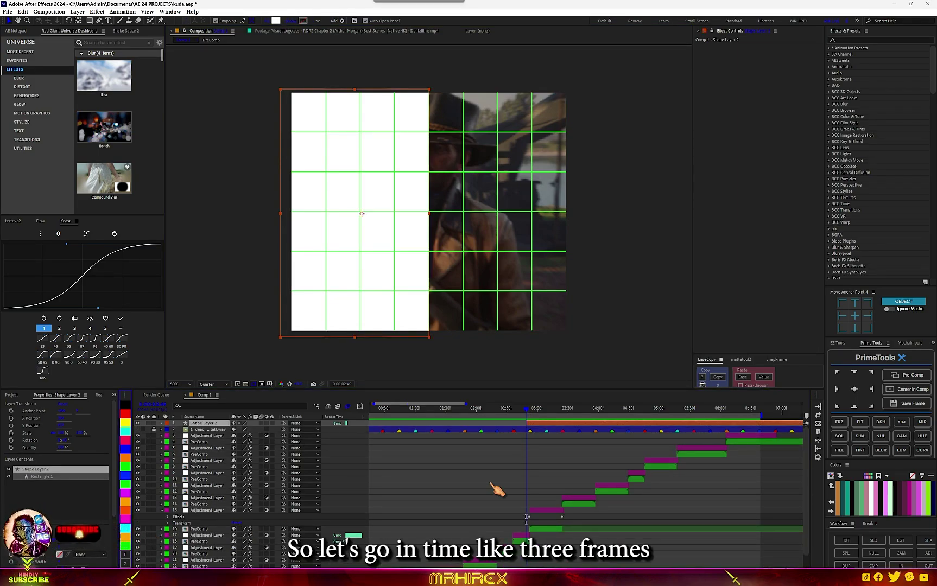
Step: Split the rectangle layer three frames further on and delete the remainder after the cut
{"action": "key", "text": "Page_Down"}
{"action": "key", "text": "Page_Down"}
{"action": "key", "text": "Page_Down"}
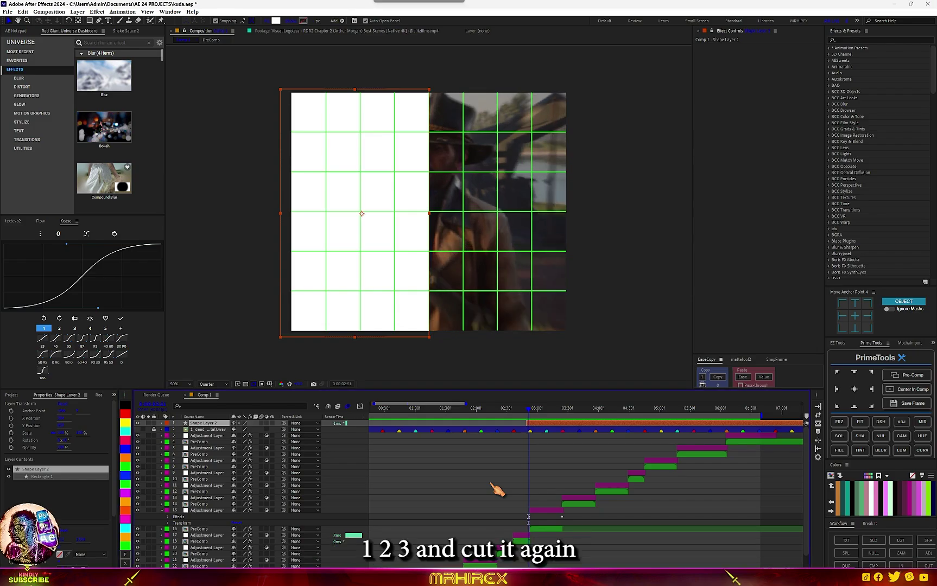
{"action": "key", "text": "ctrl+shift+d"}
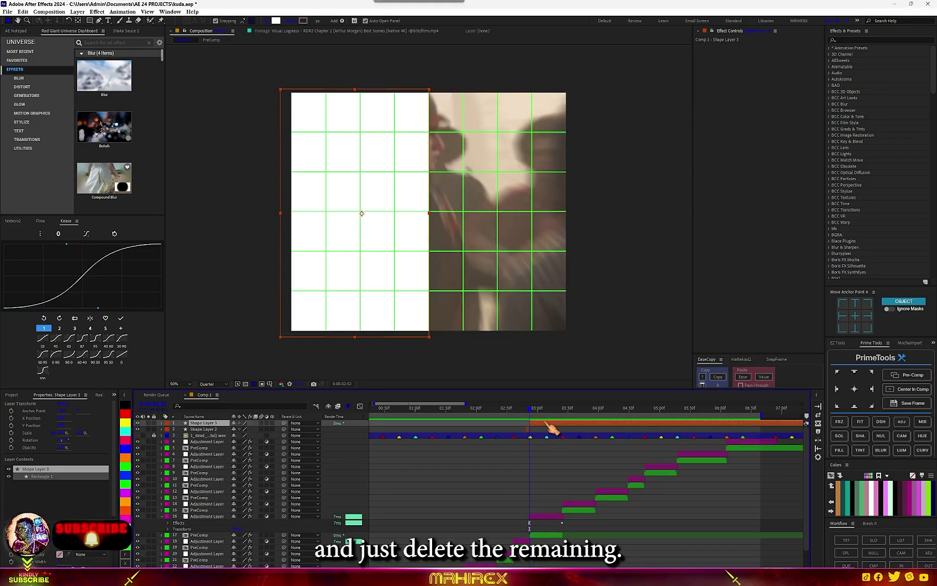
{"action": "key", "text": "Delete"}
Step: Place the three-frame rectangle above its clip's adjustment layer, and put a duplicate just before the next clip cut
{"action": "left_click_drag", "start_coordinate": [205, 423], "coordinate": [211, 506]}
{"action": "key", "text": "="}
{"action": "left_click_drag", "start_coordinate": [491, 410], "coordinate": [487, 409]}
{"action": "left_click", "coordinate": [489, 502]}
{"action": "left_click", "coordinate": [488, 503]}
{"action": "key", "text": "ctrl+d"}
{"action": "left_click_drag", "start_coordinate": [211, 505], "coordinate": [209, 488]}
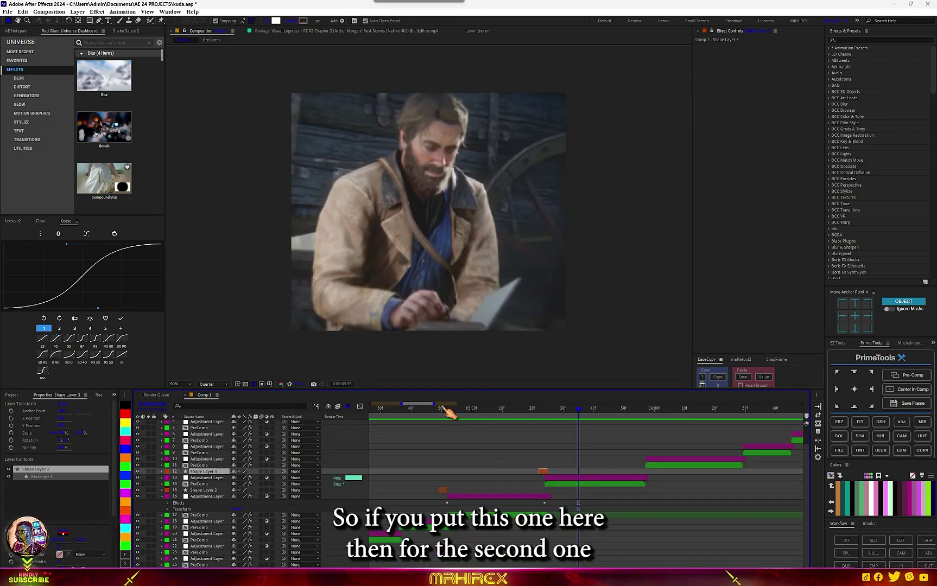
Step: Move the duplicate rectangle to cover the right half of the frame, aligned to the proportional grid's centre line
{"action": "left_click_drag", "start_coordinate": [441, 409], "coordinate": [545, 471]}
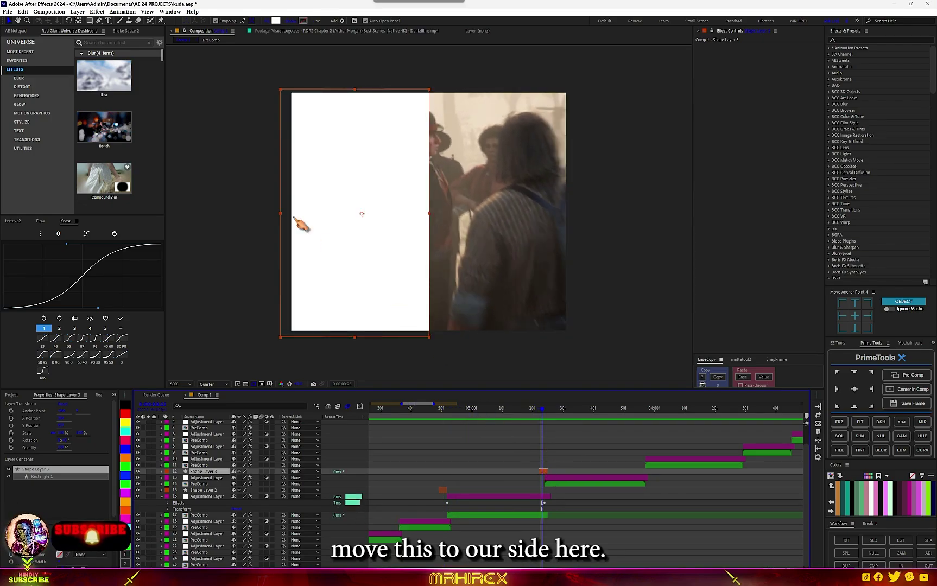
{"action": "left_click_drag", "start_coordinate": [342, 227], "coordinate": [491, 231]}
{"action": "left_click", "coordinate": [254, 384]}
{"action": "left_click", "coordinate": [287, 404]}
{"action": "left_click_drag", "start_coordinate": [521, 226], "coordinate": [501, 225]}
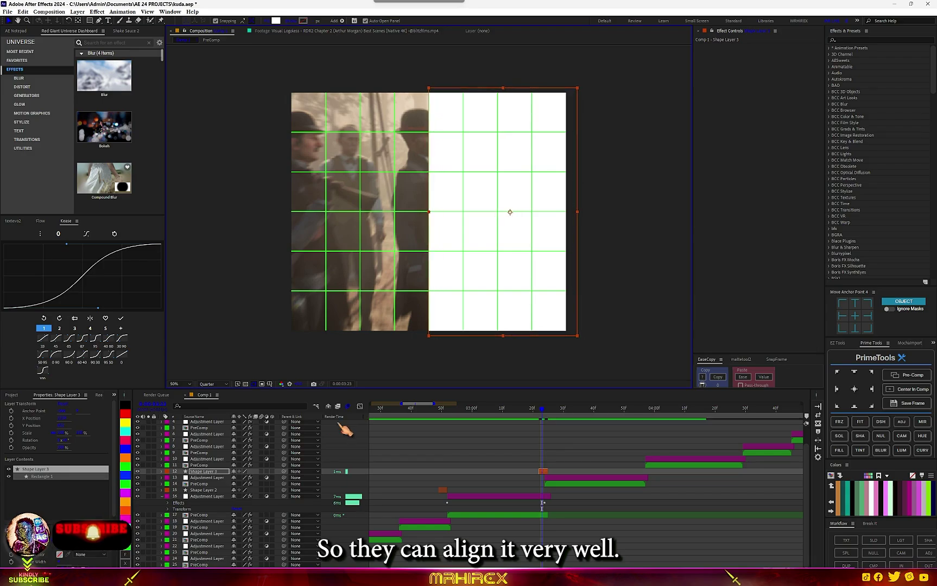
Step: Play back the section with the two rectangle flashes at the clip cuts
{"action": "left_click", "coordinate": [393, 411]}
{"action": "scroll", "coordinate": [417, 455], "scroll_direction": "down", "scroll_amount": 3}
{"action": "key", "text": "space"}
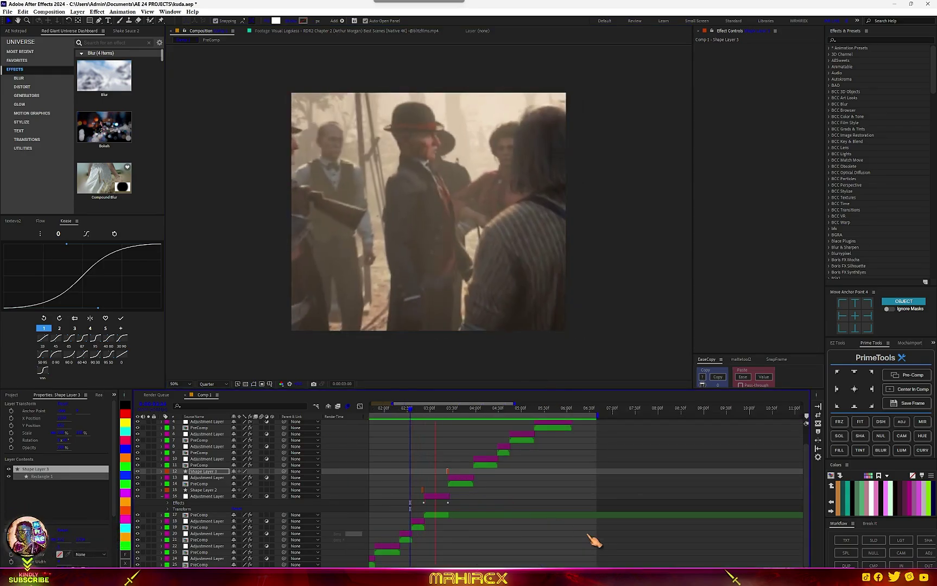
{"action": "key", "text": "space"}
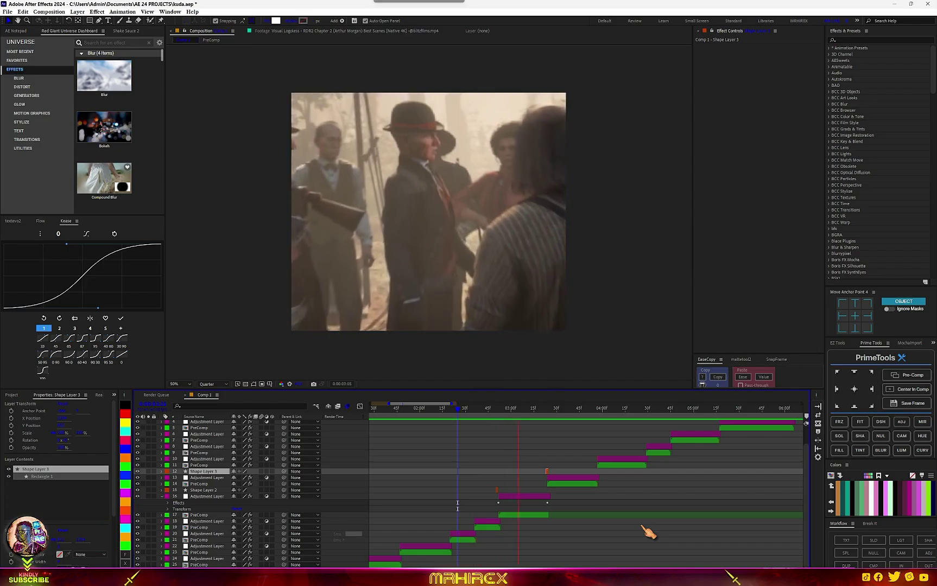
{"action": "key", "text": "space"}
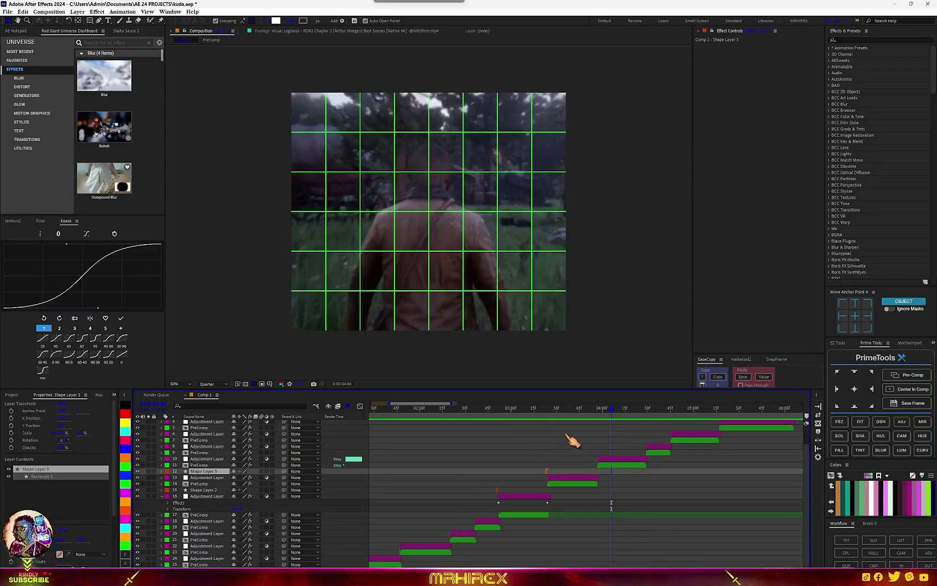
Step: Duplicate the first white rectangle, place the copy below its clip in the layer stack and align it with the preceding clip cut
{"action": "scroll", "coordinate": [513, 477], "scroll_direction": "up", "scroll_amount": 3}
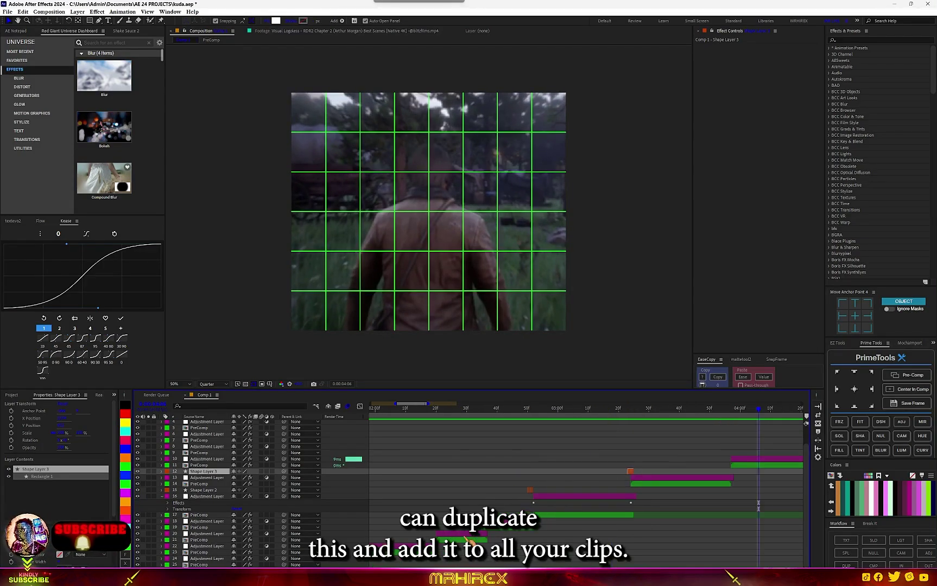
{"action": "left_click", "coordinate": [531, 490]}
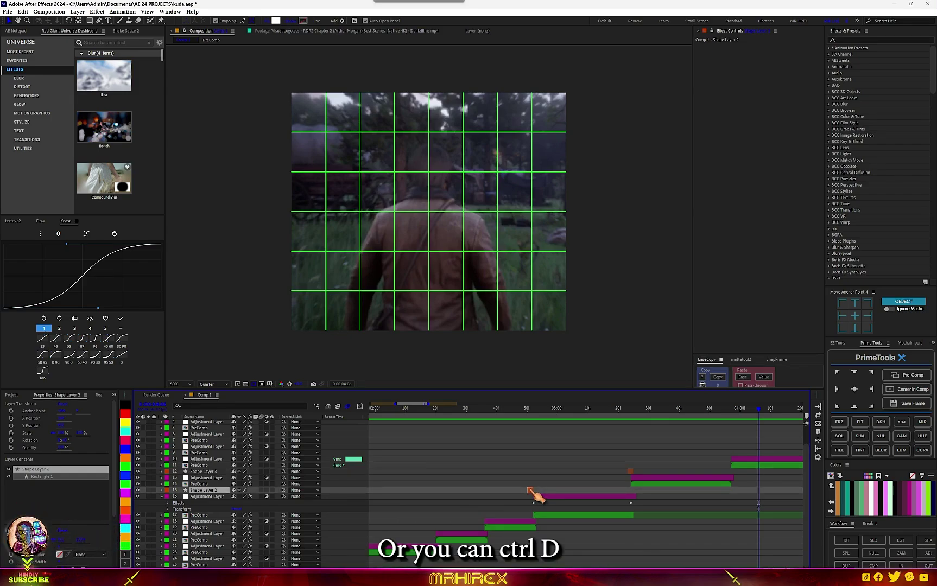
{"action": "key", "text": "ctrl+d"}
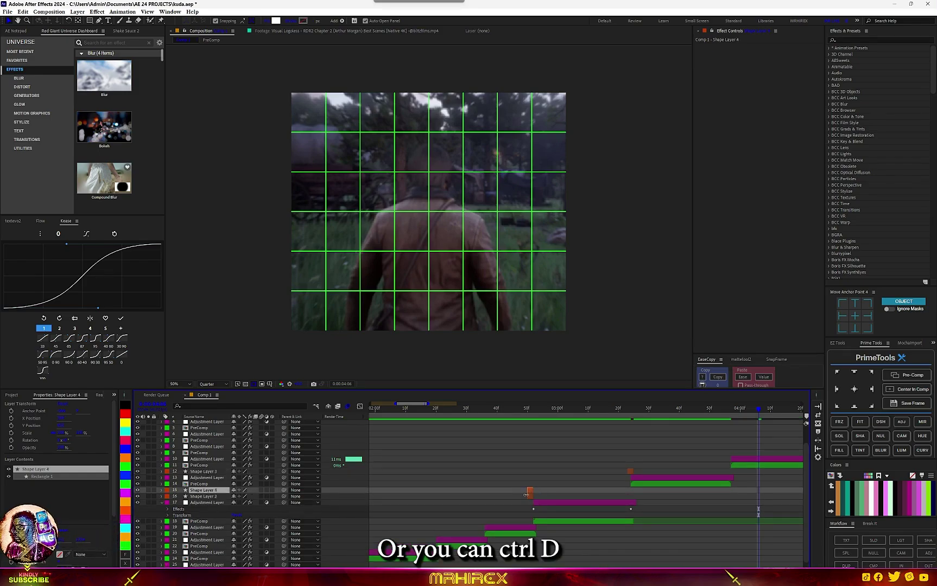
{"action": "left_click_drag", "start_coordinate": [212, 491], "coordinate": [221, 531]}
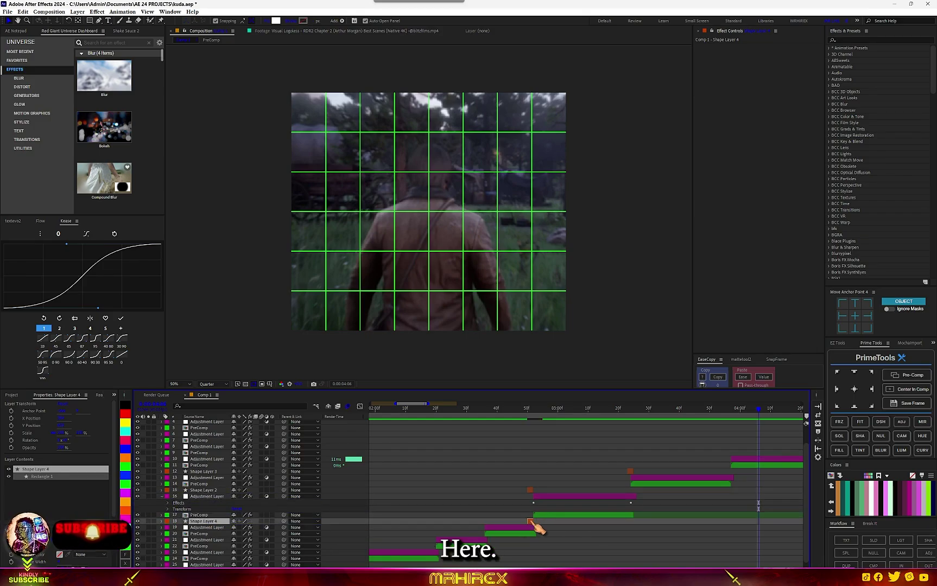
{"action": "left_click_drag", "start_coordinate": [487, 521], "coordinate": [483, 522]}
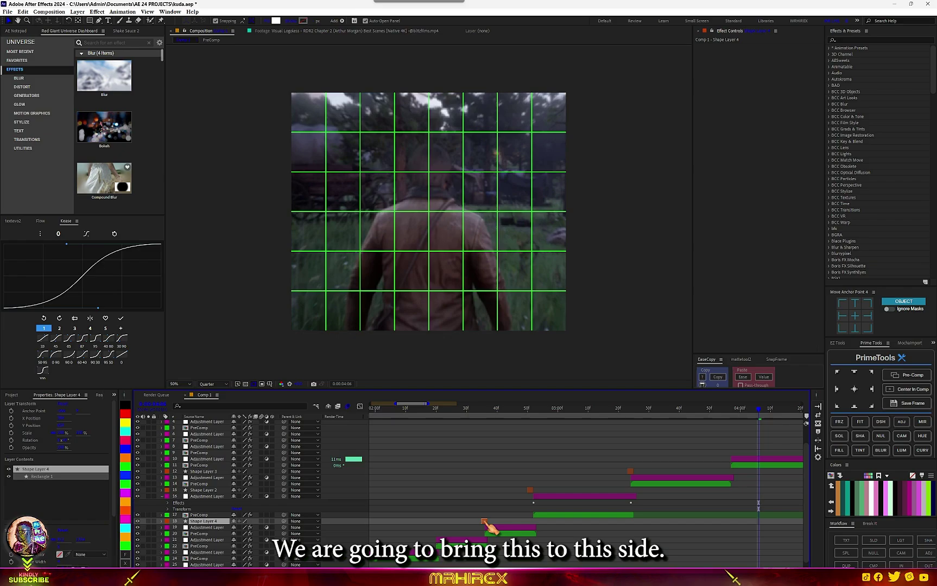
Step: Change the fill colour of the new rectangle copy from white to red
{"action": "left_click", "coordinate": [485, 409]}
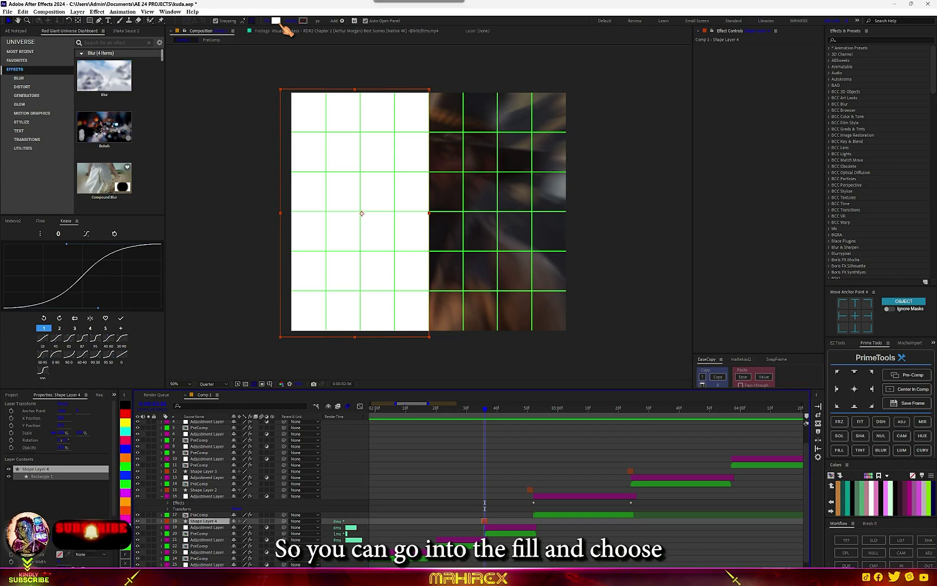
{"action": "left_click", "coordinate": [276, 22]}
{"action": "left_click_drag", "start_coordinate": [619, 337], "coordinate": [621, 287]}
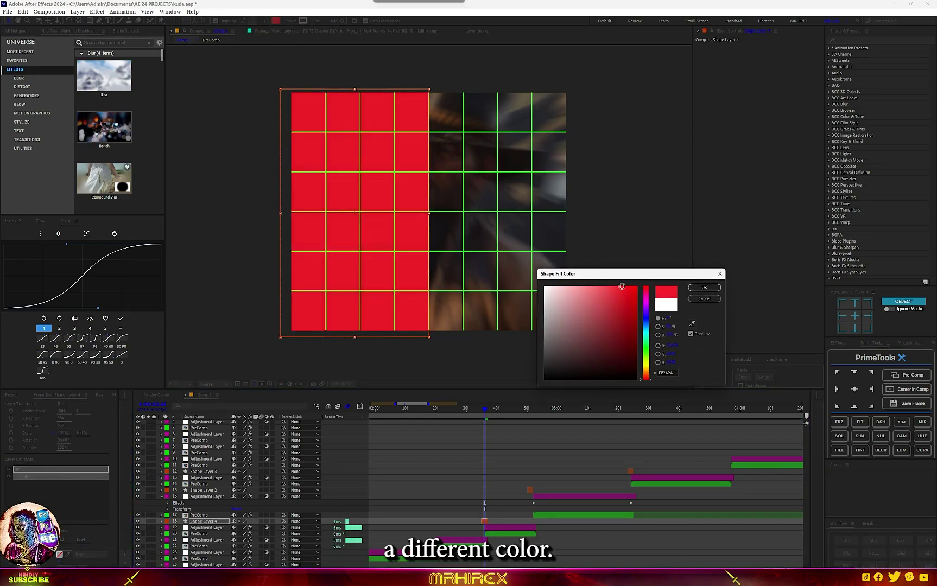
{"action": "left_click", "coordinate": [703, 289]}
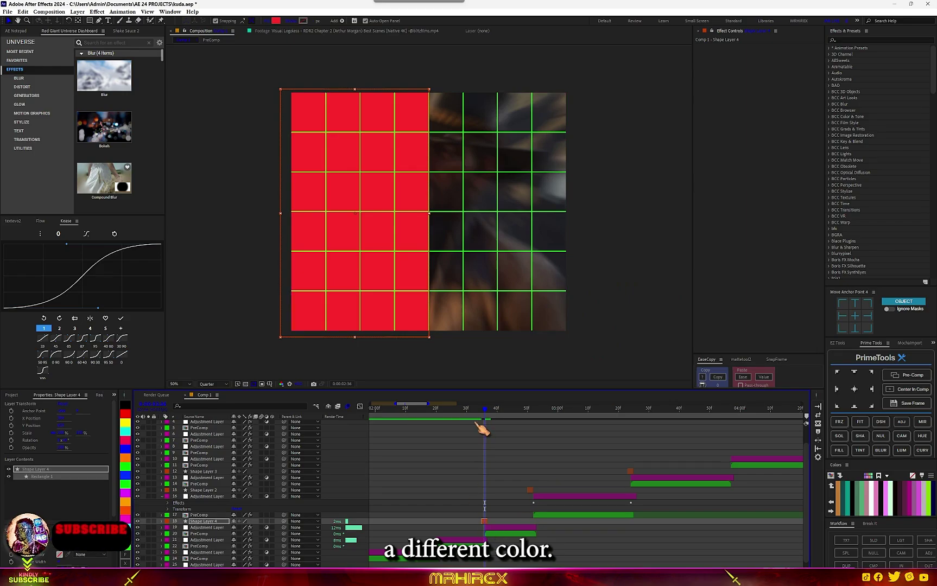
Step: Duplicate the red rectangle and place the copy above the previous clip's adjustment layer in the layer stack
{"action": "left_click", "coordinate": [431, 411]}
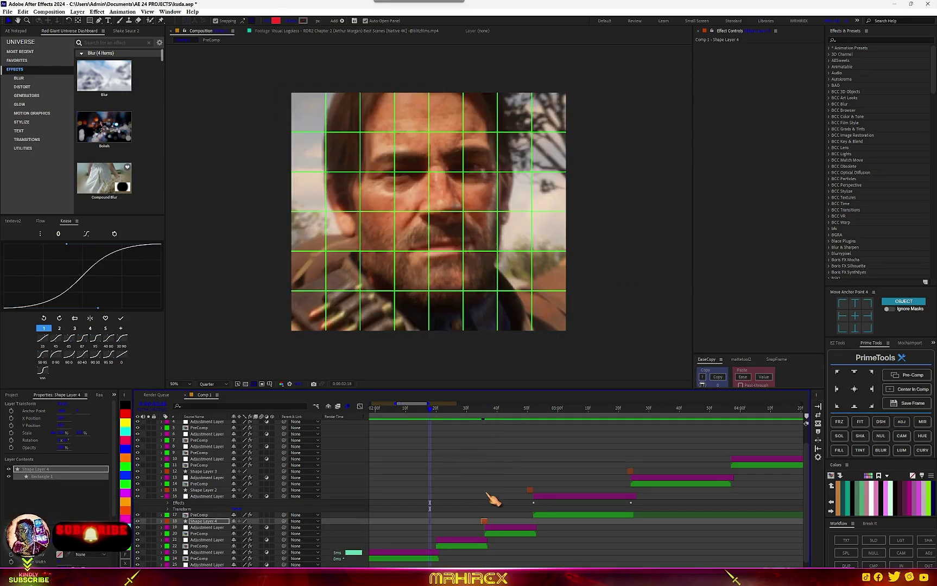
{"action": "key", "text": "ctrl+d"}
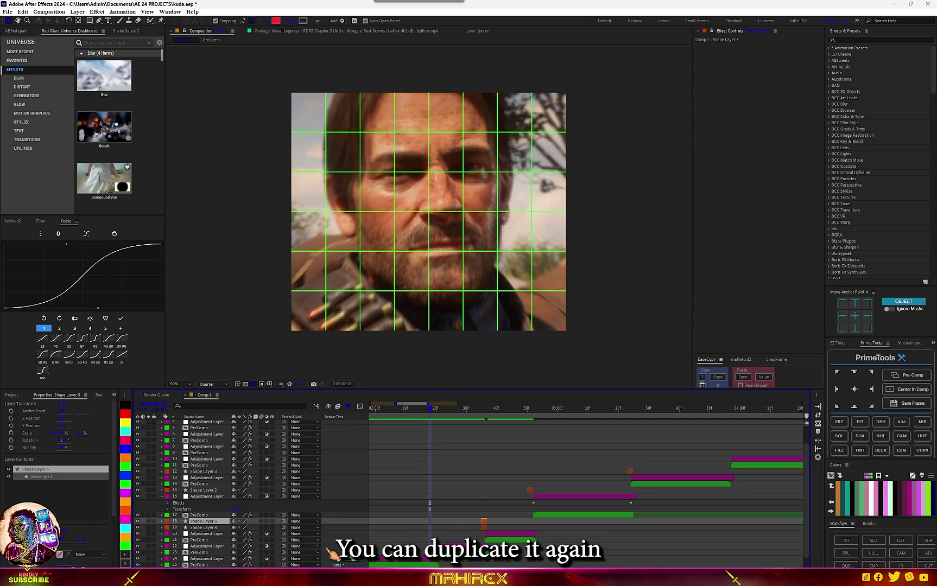
{"action": "left_click_drag", "start_coordinate": [220, 529], "coordinate": [481, 526]}
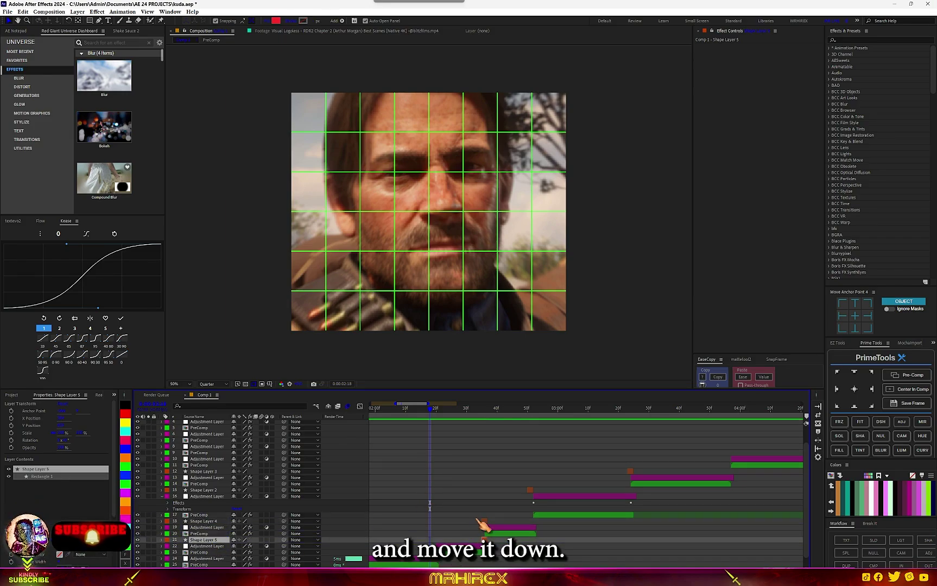
Step: Move the original red rectangle to cover the right half of the frame, aligned to the grid's centre line
{"action": "left_click", "coordinate": [485, 408]}
{"action": "left_click", "coordinate": [485, 523]}
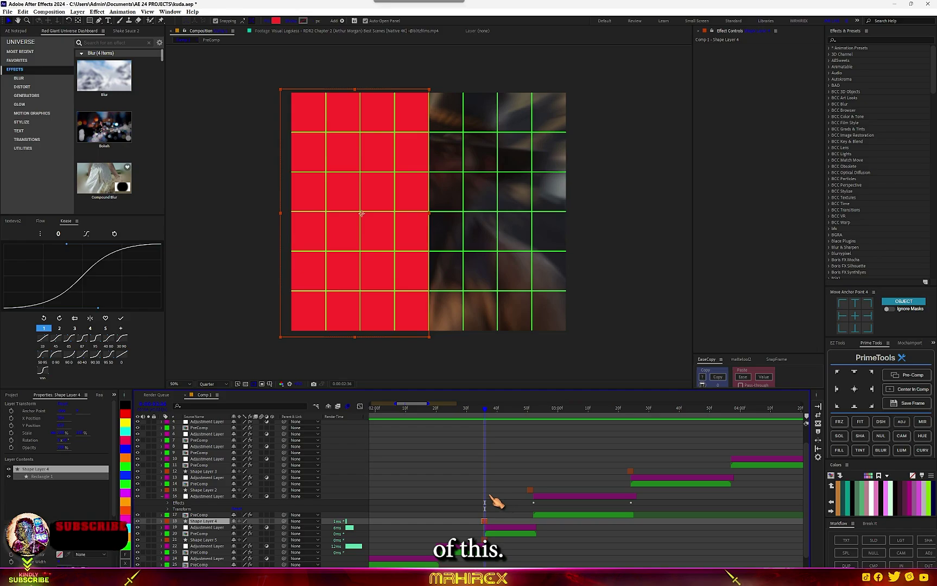
{"action": "left_click_drag", "start_coordinate": [498, 411], "coordinate": [489, 440]}
{"action": "left_click_drag", "start_coordinate": [383, 223], "coordinate": [524, 222]}
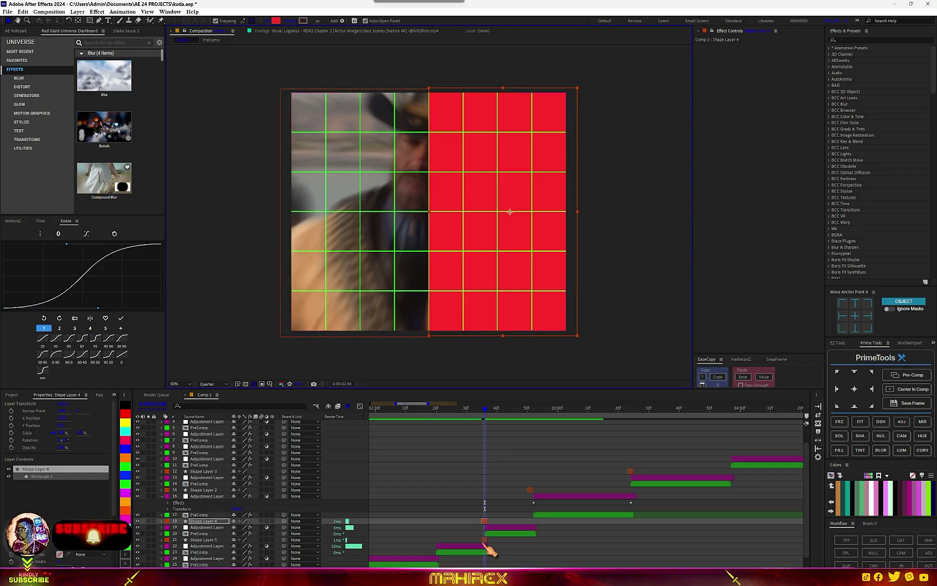
Step: Shift the duplicate red rectangle back in time to the previous clip cut and play back the flashes
{"action": "left_click_drag", "start_coordinate": [483, 540], "coordinate": [468, 540]}
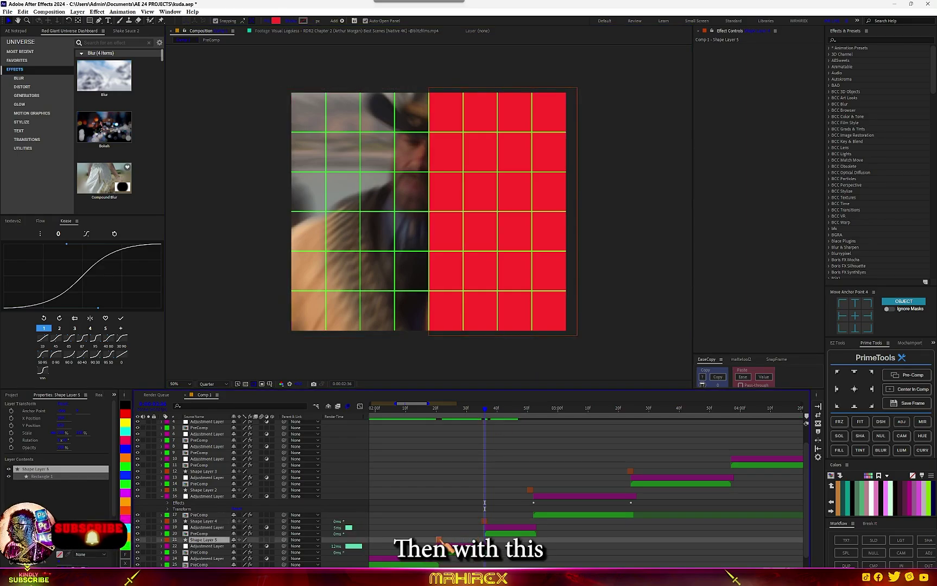
{"action": "left_click", "coordinate": [437, 411]}
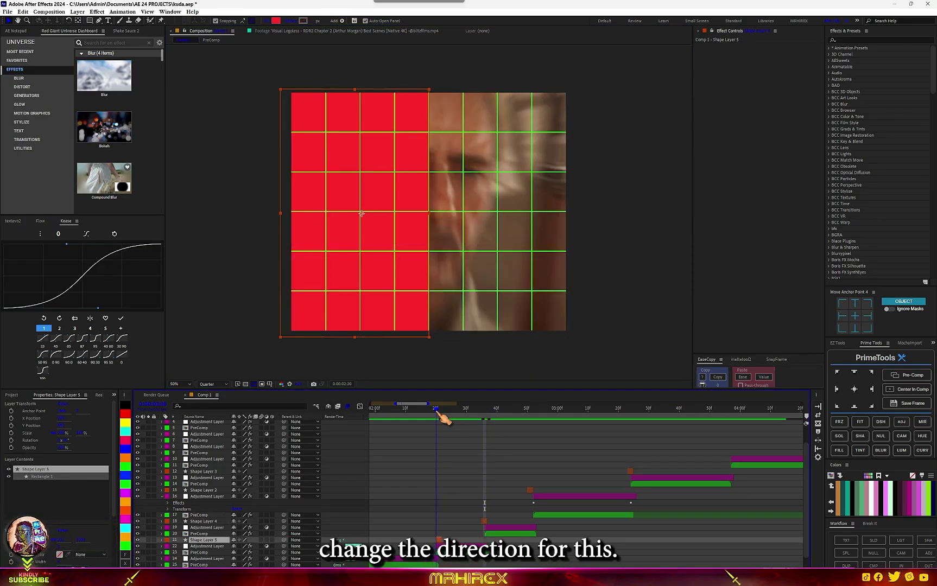
{"action": "key", "text": "space"}
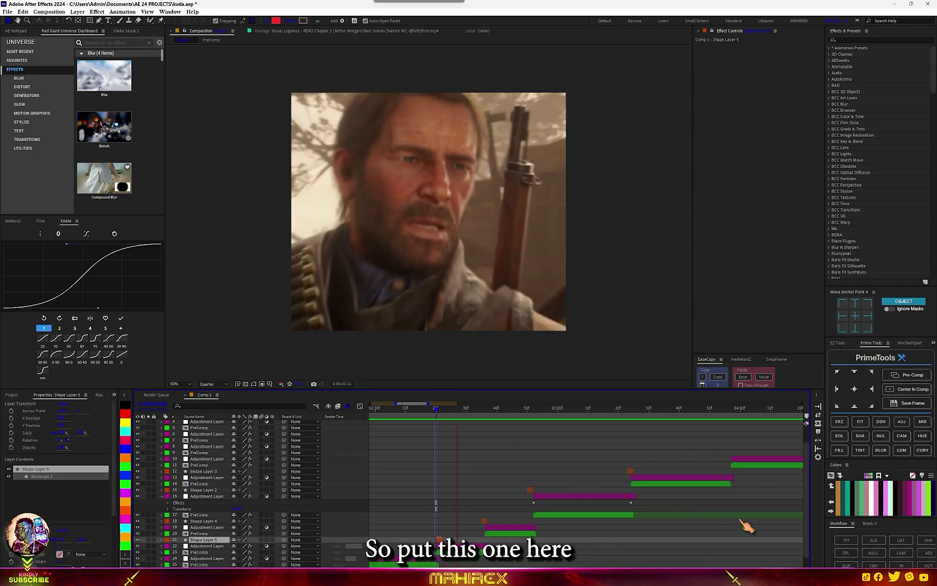
{"action": "left_click", "coordinate": [414, 409]}
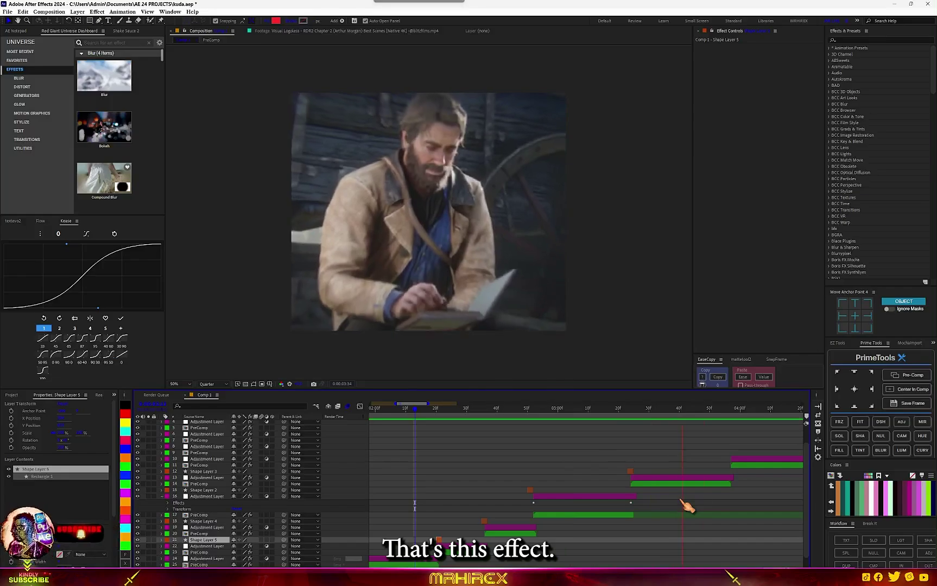
{"action": "left_click", "coordinate": [400, 408]}
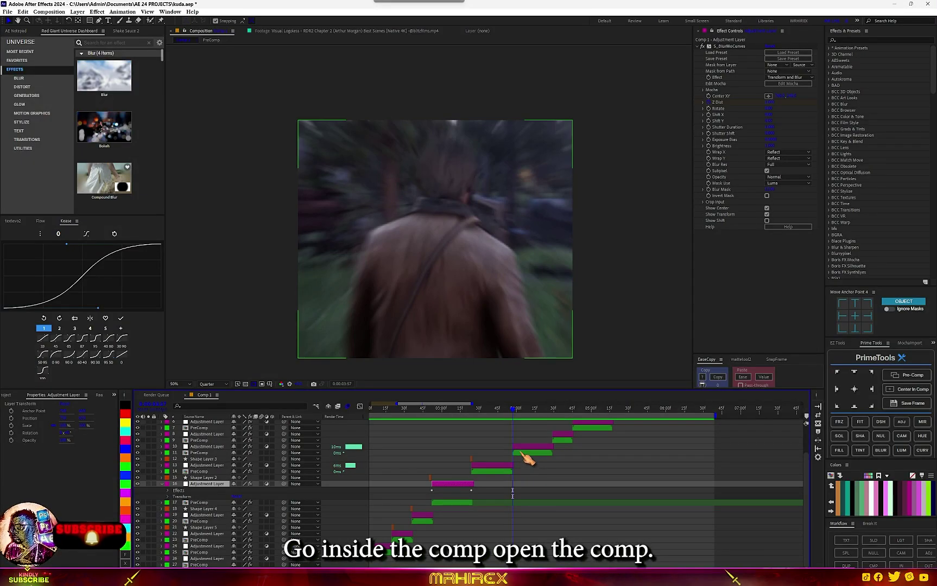
Step: Inside the clip's precomp, add a source-footage shot of the two men as the topmost layer and scale it down
{"action": "double_click", "coordinate": [524, 453]}
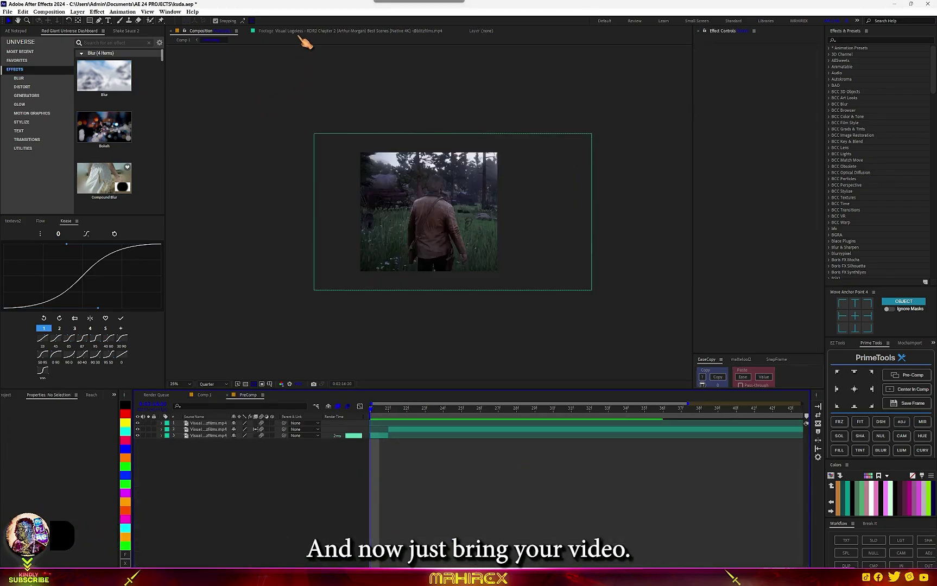
{"action": "left_click", "coordinate": [302, 33]}
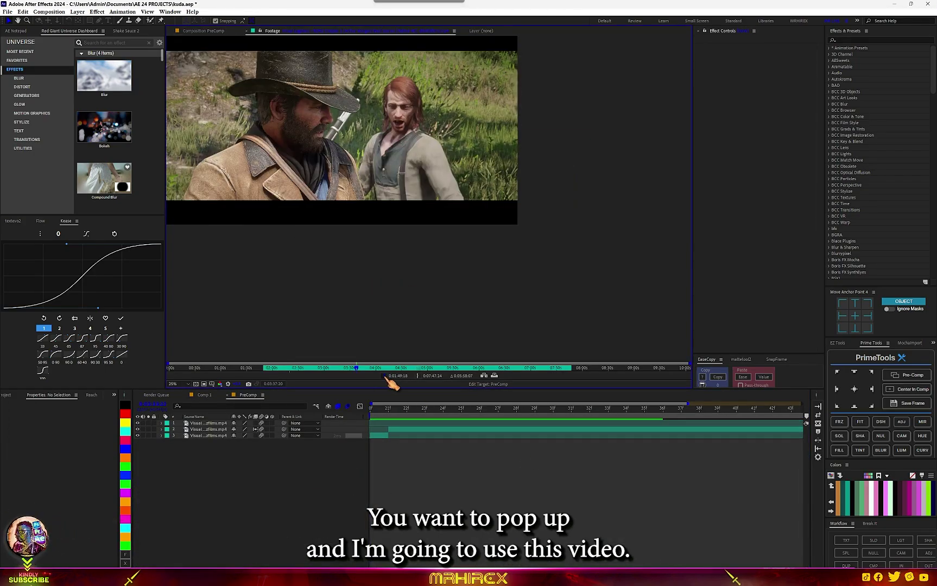
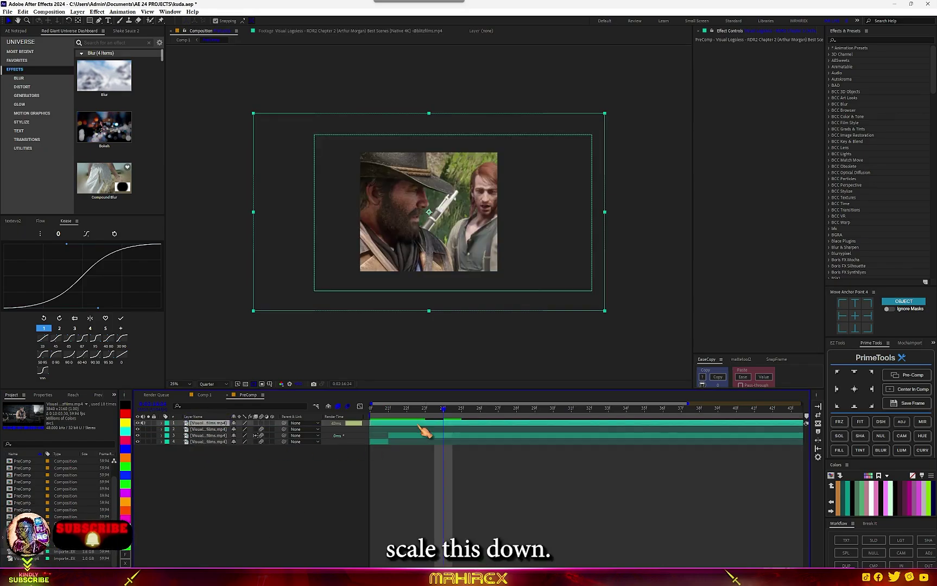
{"action": "key", "text": "s"}
{"action": "left_click_drag", "start_coordinate": [240, 429], "coordinate": [209, 429]}
{"action": "scroll", "coordinate": [387, 241], "scroll_direction": "up", "scroll_amount": 1}
{"action": "key", "text": "period"}
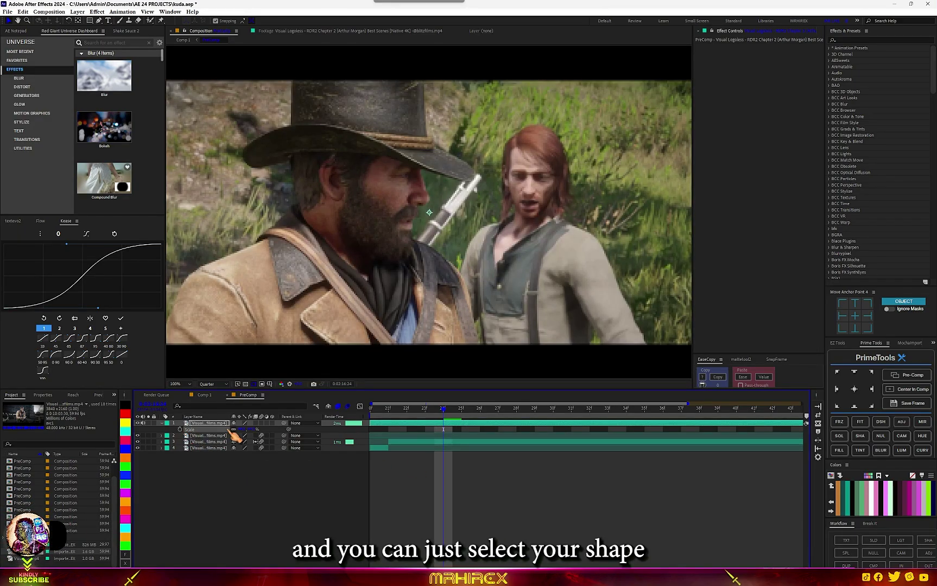
{"action": "key", "text": "comma"}
Step: Draw a rectangular mask around the two men on the added shot and pre-compose the masked layer
{"action": "left_click", "coordinate": [90, 20]}
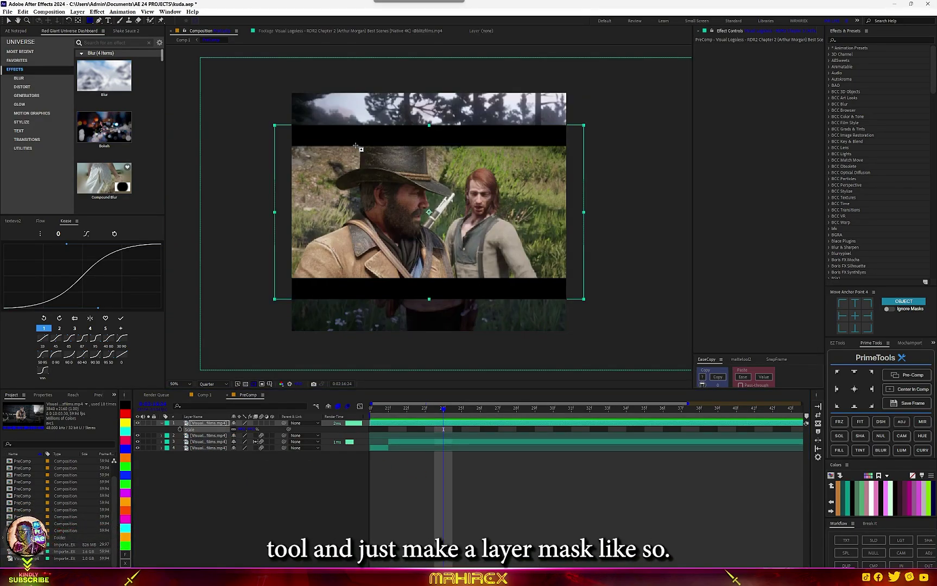
{"action": "left_click_drag", "start_coordinate": [352, 147], "coordinate": [533, 263]}
{"action": "key", "text": "comma"}
{"action": "key", "text": "comma"}
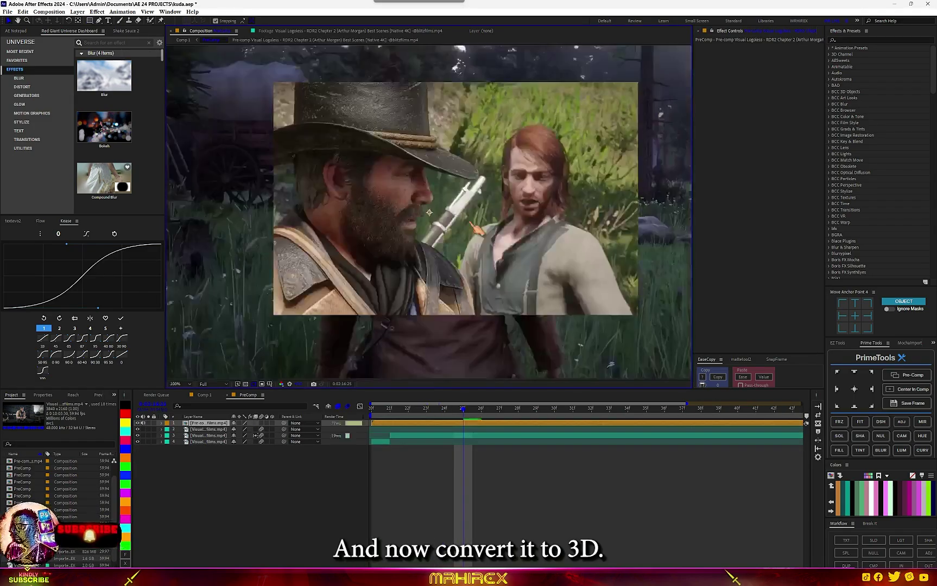
Step: Convert the pre-composed inset to a 3D layer and shrink it into the upper-right area of the frame
{"action": "left_click", "coordinate": [272, 423]}
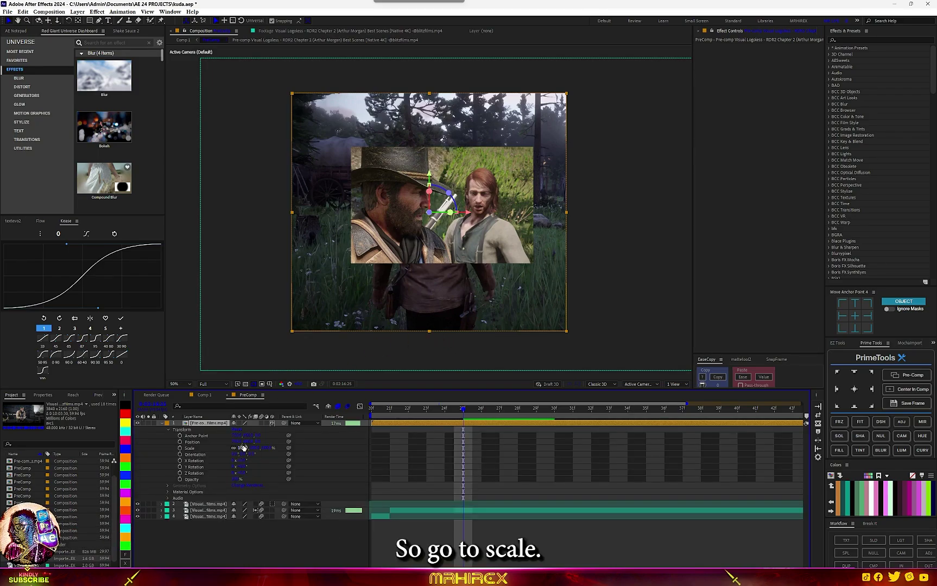
{"action": "left_click_drag", "start_coordinate": [253, 448], "coordinate": [229, 449]}
{"action": "left_click_drag", "start_coordinate": [414, 246], "coordinate": [483, 173]}
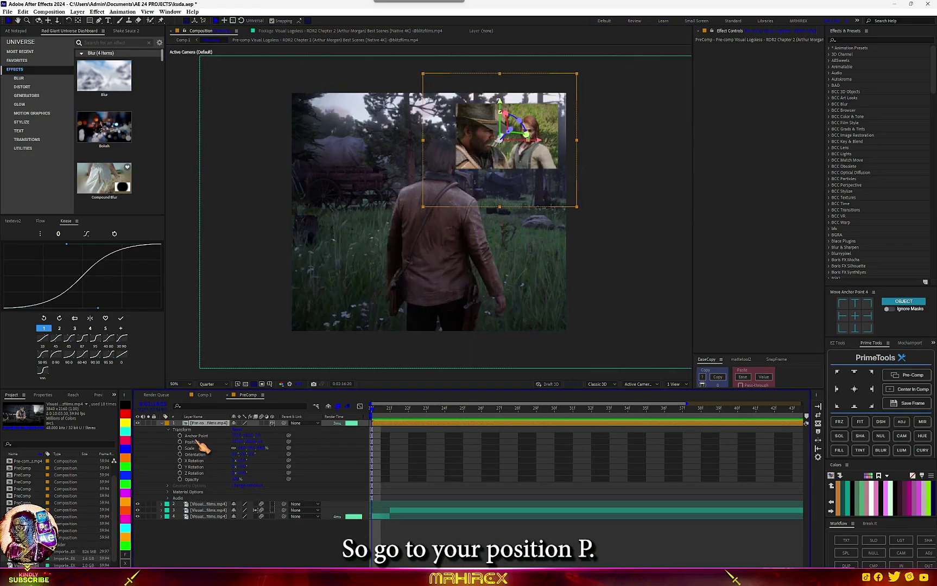
Step: Keyframe the inset's position so that it slides down from above the frame into its upper-right spot
{"action": "key", "text": "p"}
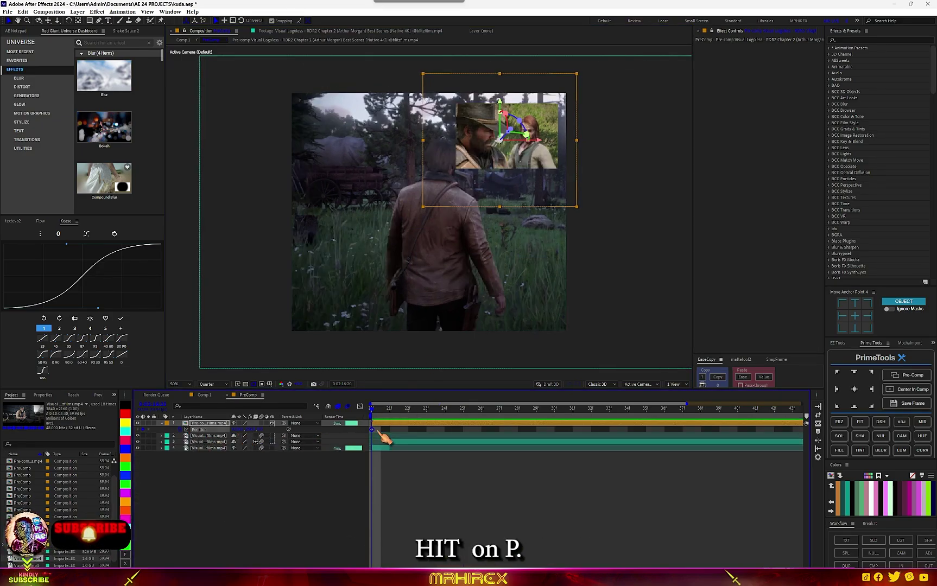
{"action": "left_click_drag", "start_coordinate": [372, 430], "coordinate": [572, 430]}
{"action": "key", "text": "minus"}
{"action": "left_click_drag", "start_coordinate": [510, 165], "coordinate": [509, 79]}
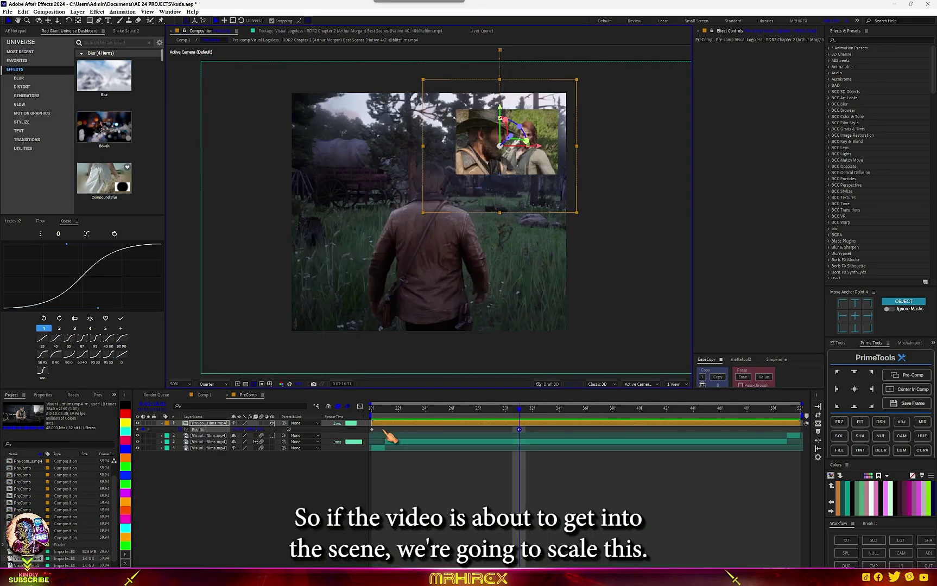
Step: Add a scale keyframe to the inset, reveal its keyframes and move the scale keyframe to the layer's start
{"action": "key", "text": "s"}
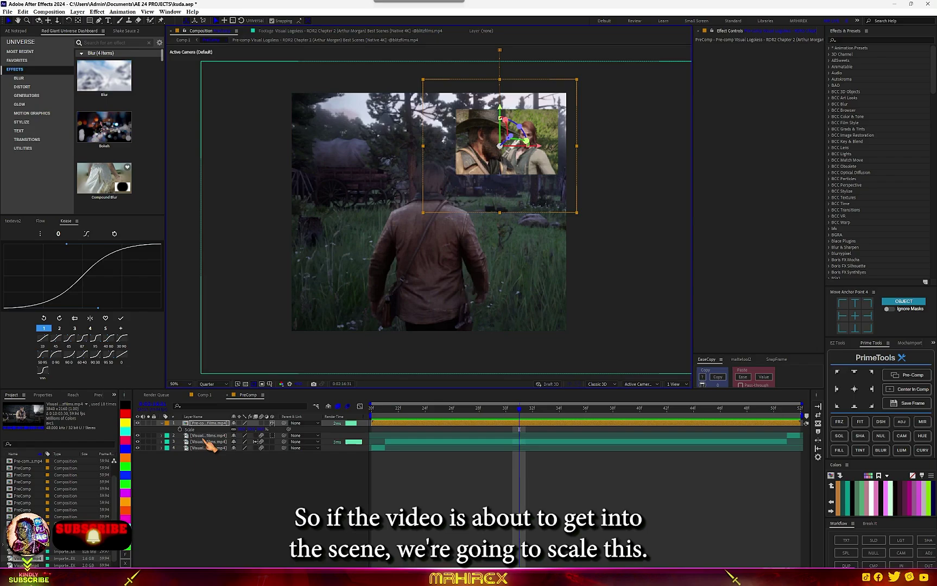
{"action": "key", "text": "alt+shift+s"}
{"action": "key", "text": "u"}
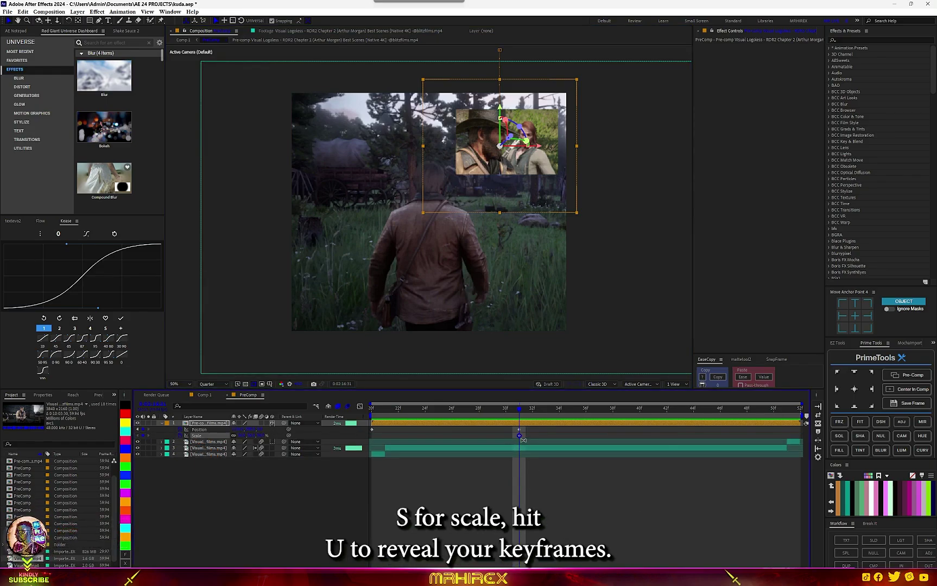
{"action": "left_click_drag", "start_coordinate": [506, 436], "coordinate": [372, 436]}
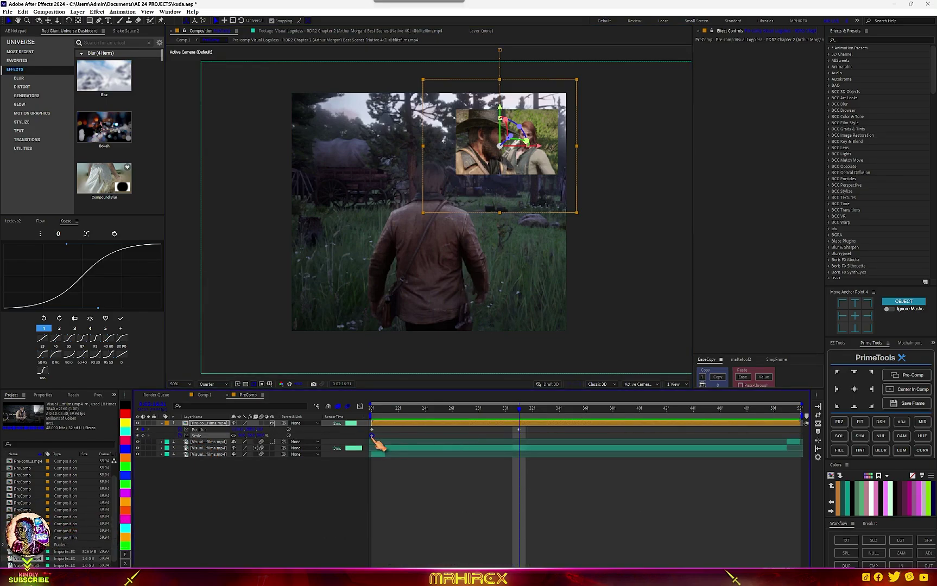
Step: Unlink the inset's scale proportions and keyframe its height alternately stretched and squashed along the timeline
{"action": "left_click", "coordinate": [233, 436]}
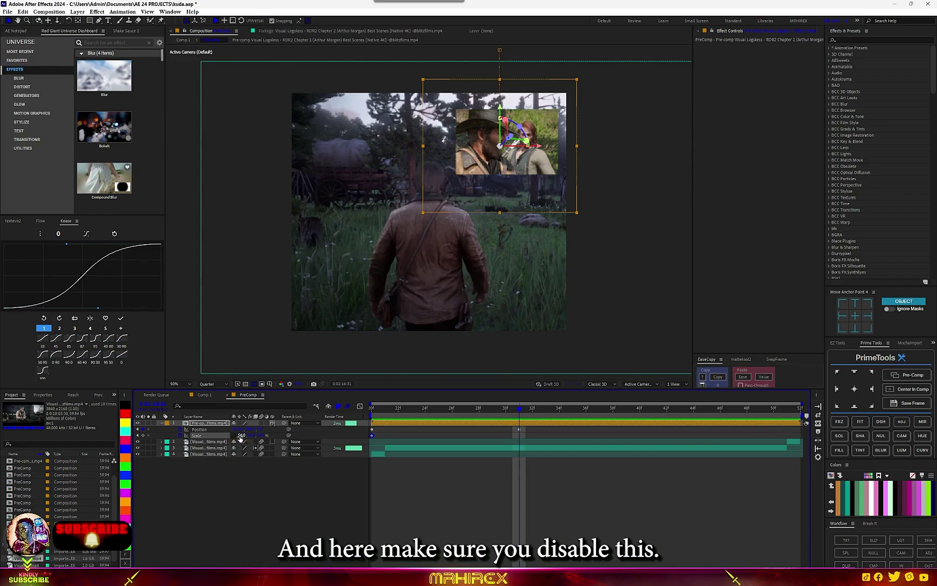
{"action": "left_click_drag", "start_coordinate": [249, 436], "coordinate": [261, 429]}
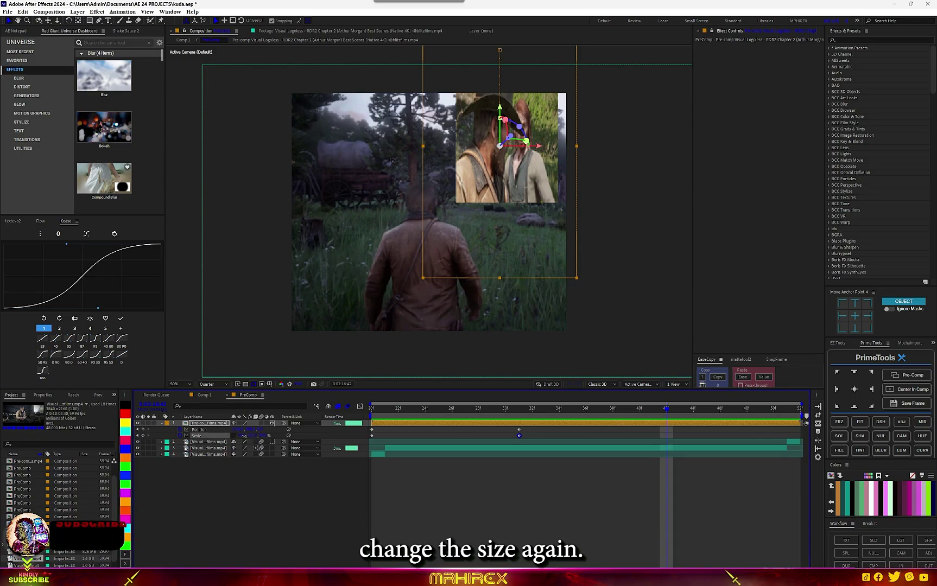
{"action": "left_click_drag", "start_coordinate": [254, 436], "coordinate": [225, 432]}
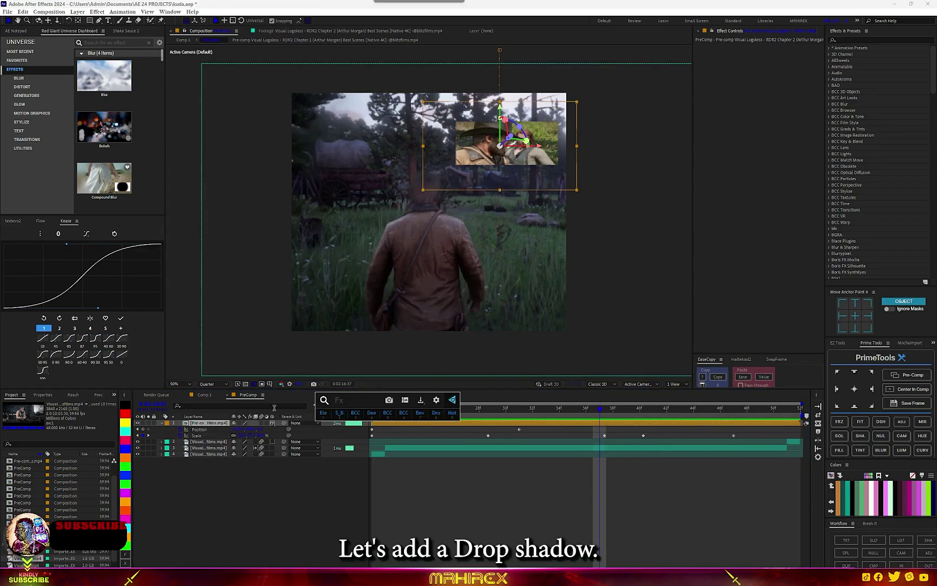
Step: Set the preview resolution to Full, apply a Shadow Studio 3 drop shadow to the inset and inspect it up close
{"action": "left_click", "coordinate": [213, 384]}
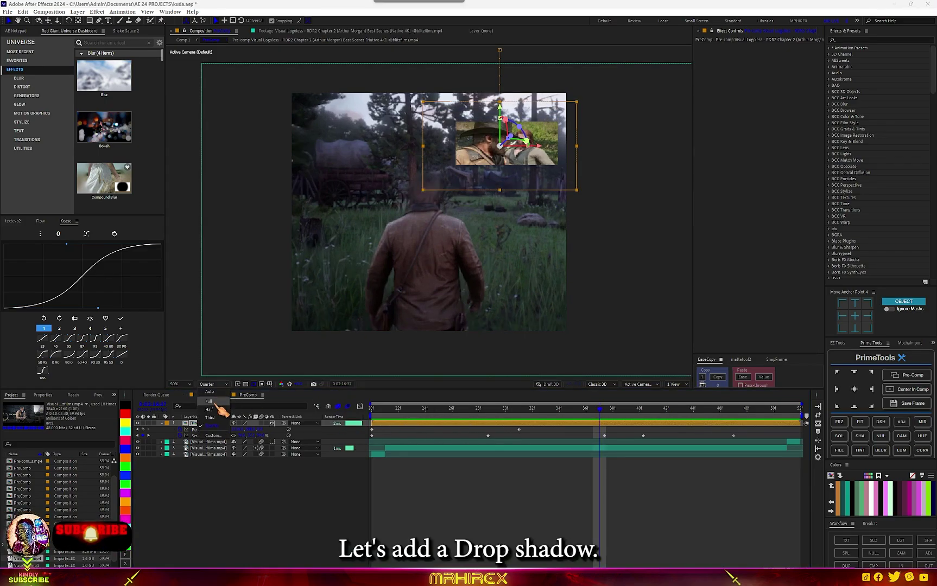
{"action": "left_click", "coordinate": [208, 401]}
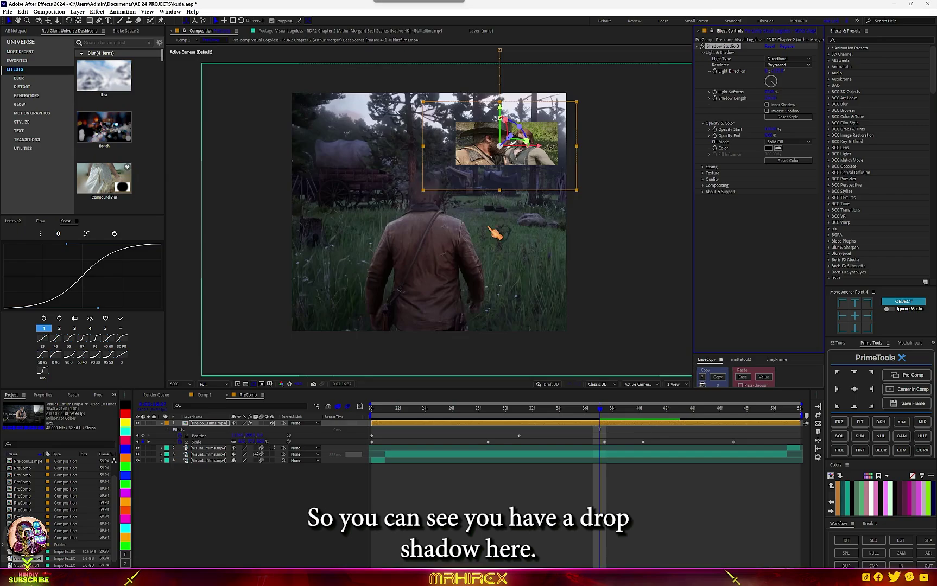
{"action": "scroll", "coordinate": [497, 236], "scroll_direction": "up", "scroll_amount": 4}
{"action": "scroll", "coordinate": [538, 264], "scroll_direction": "up", "scroll_amount": 1}
{"action": "left_click_drag", "start_coordinate": [538, 264], "coordinate": [447, 192]}
{"action": "left_click_drag", "start_coordinate": [597, 233], "coordinate": [400, 240]}
{"action": "left_click_drag", "start_coordinate": [598, 280], "coordinate": [360, 214]}
{"action": "scroll", "coordinate": [461, 264], "scroll_direction": "down", "scroll_amount": 6}
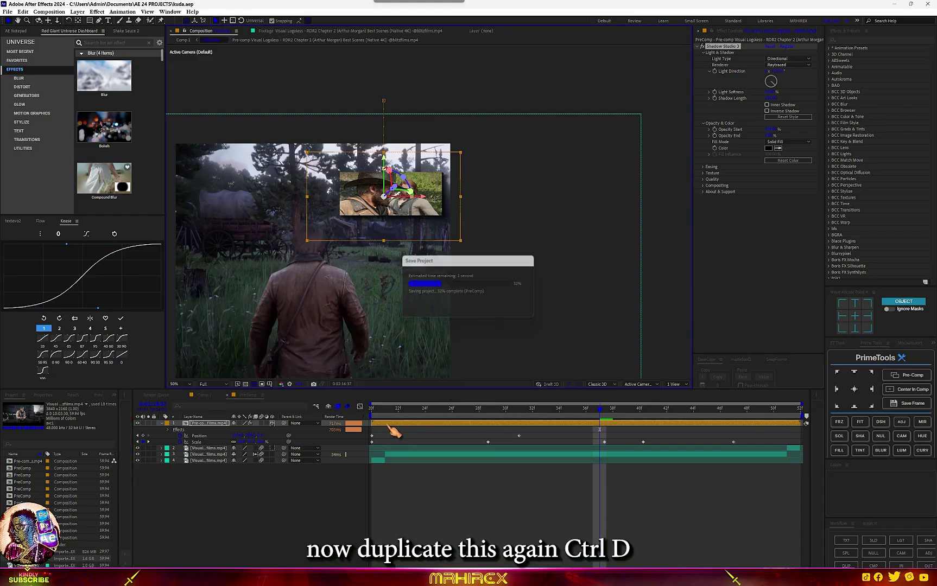
Step: Duplicate the inset with its shadow, give the copy a green label and move it to the left side of the frame
{"action": "key", "text": "ctrl+d"}
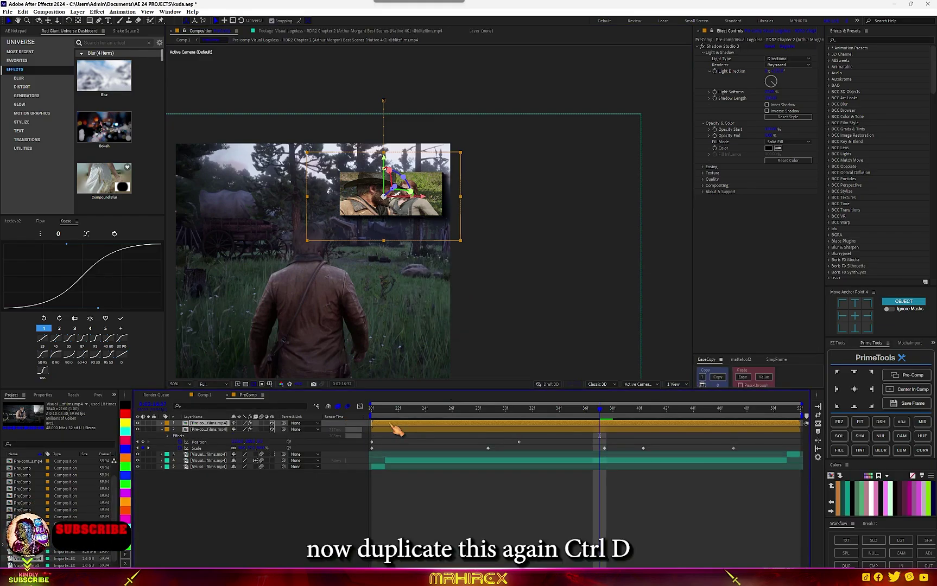
{"action": "left_click", "coordinate": [126, 479]}
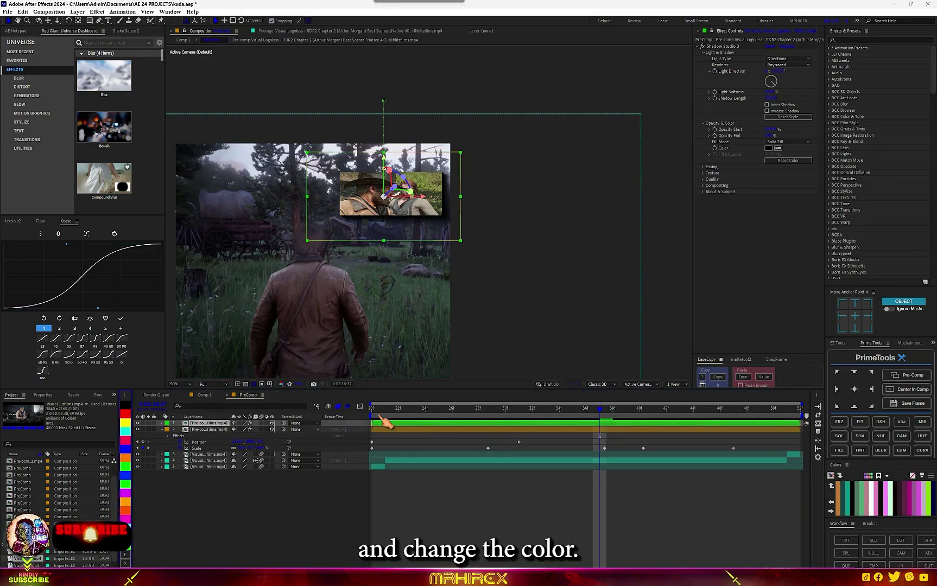
{"action": "left_click_drag", "start_coordinate": [376, 221], "coordinate": [248, 215]}
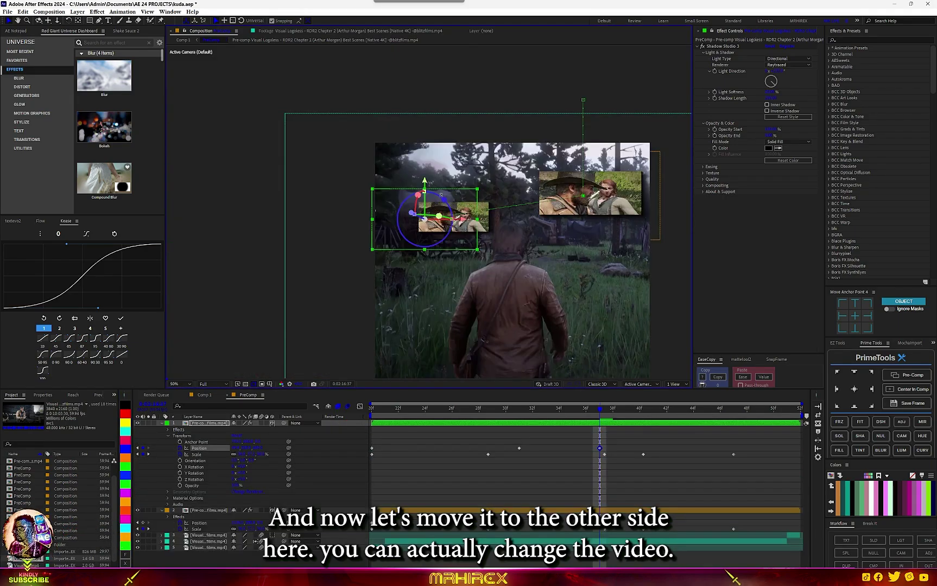
Step: Preview the two insets in Comp 1 and delete the green duplicate from the pre-comp
{"action": "left_click", "coordinate": [204, 396]}
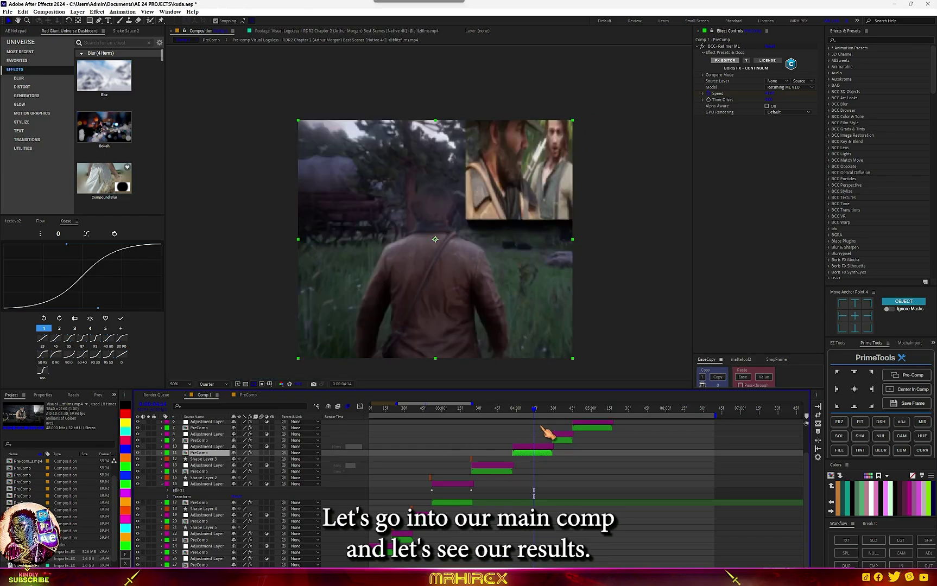
{"action": "key", "text": "space"}
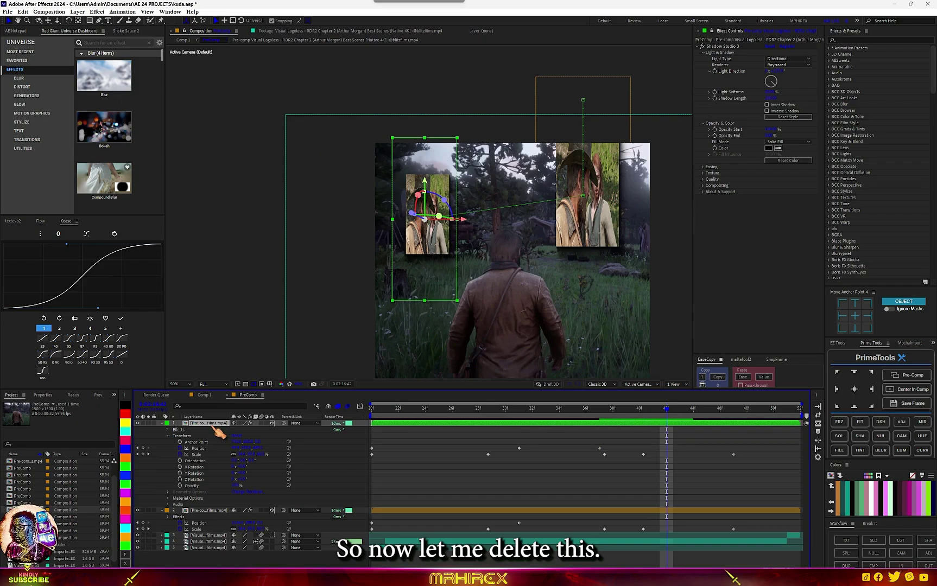
{"action": "key", "text": "Delete"}
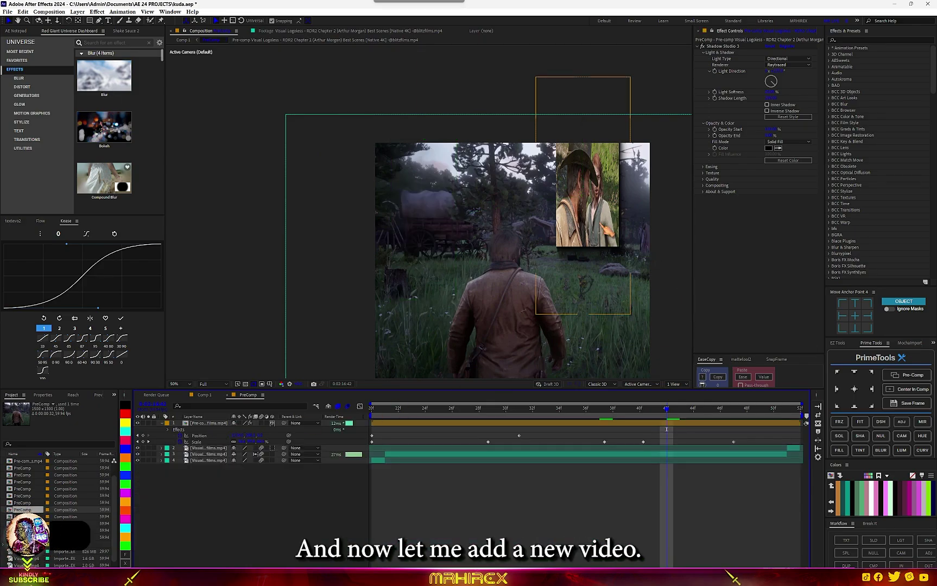
Step: Add the RDR2 Chapter 1 clip above the inset and mask it with a rectangle around the two standing men
{"action": "left_click_drag", "start_coordinate": [666, 423], "coordinate": [722, 424]}
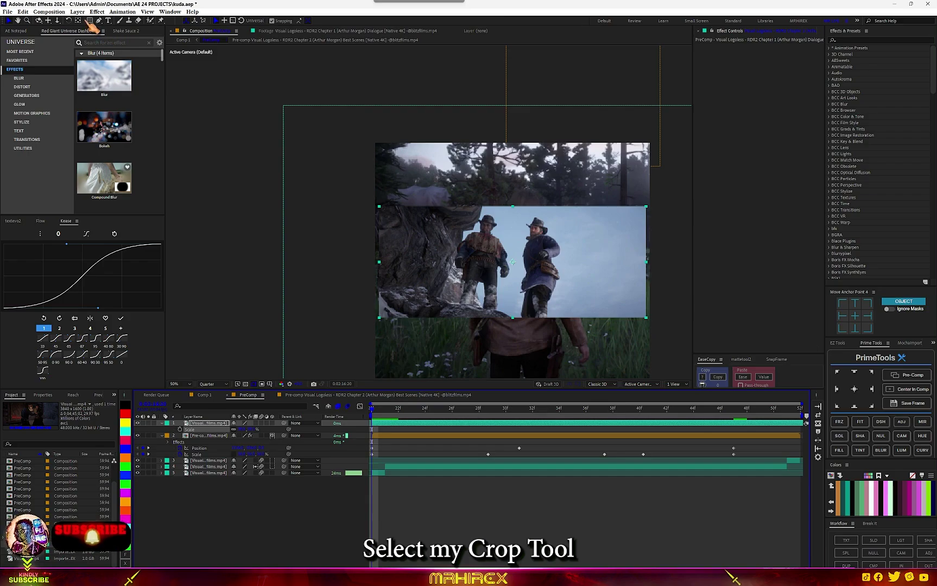
{"action": "left_click", "coordinate": [90, 21]}
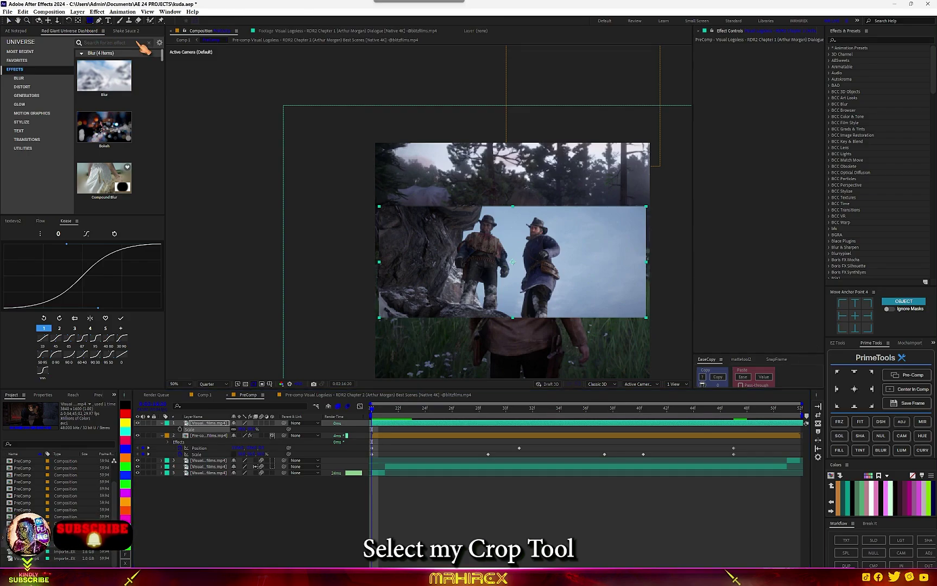
{"action": "left_click_drag", "start_coordinate": [423, 210], "coordinate": [592, 304]}
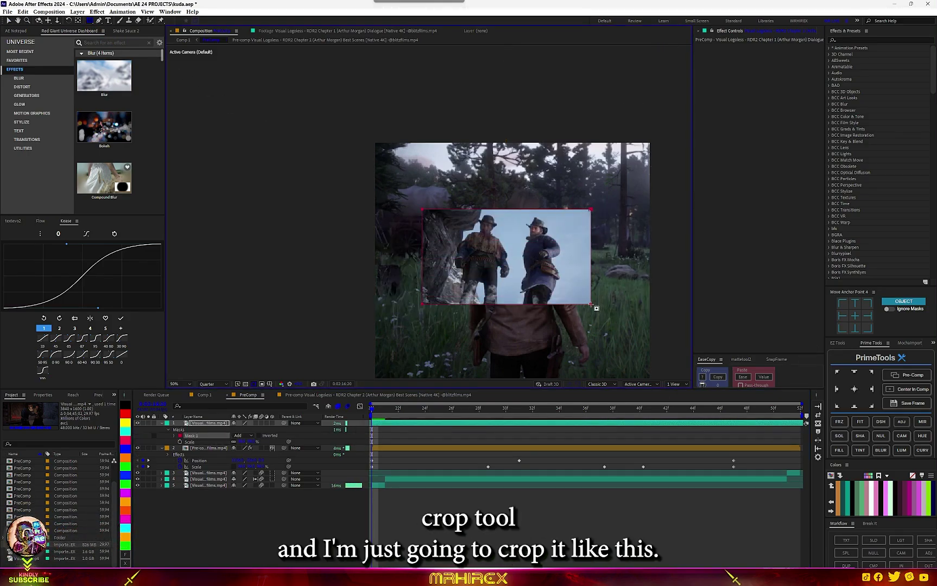
{"action": "key", "text": "space"}
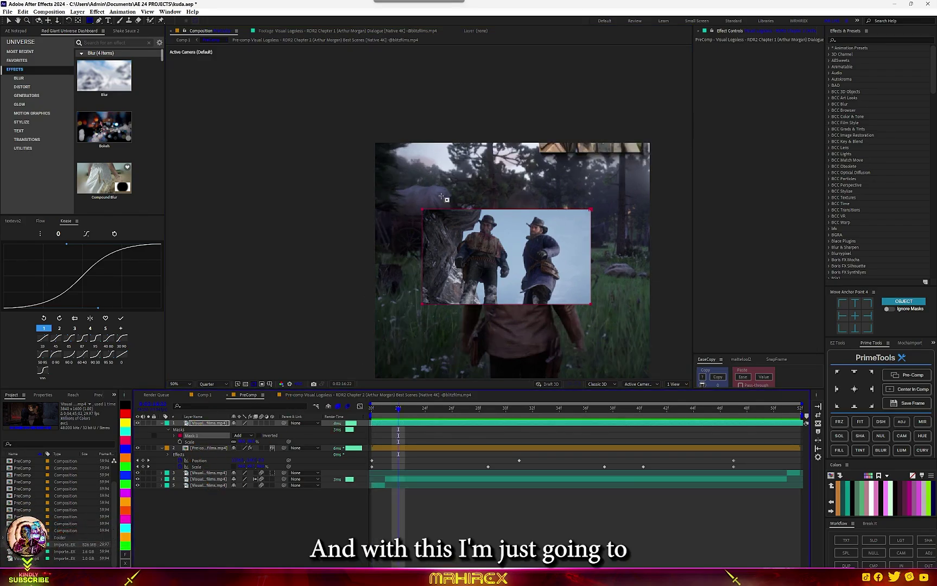
Step: Shrink the masked clip into the upper-left area and keyframe its scale at the layer's start, stretched in width only
{"action": "left_click", "coordinate": [208, 423]}
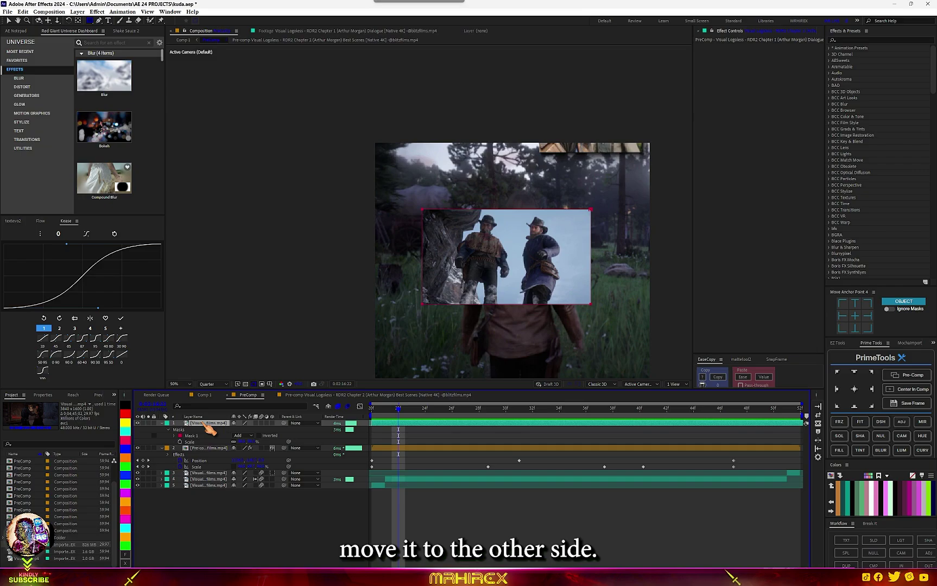
{"action": "left_click", "coordinate": [9, 21]}
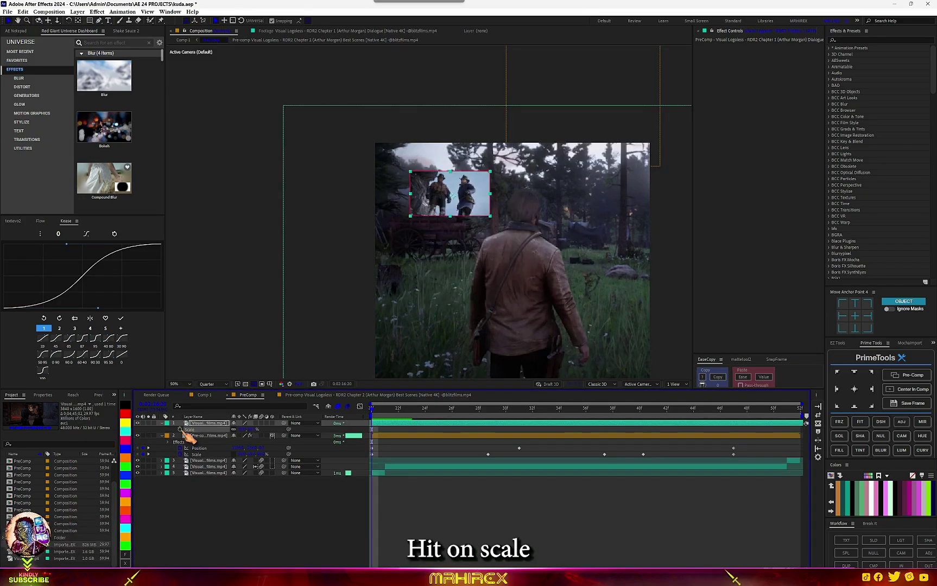
{"action": "left_click", "coordinate": [180, 429]}
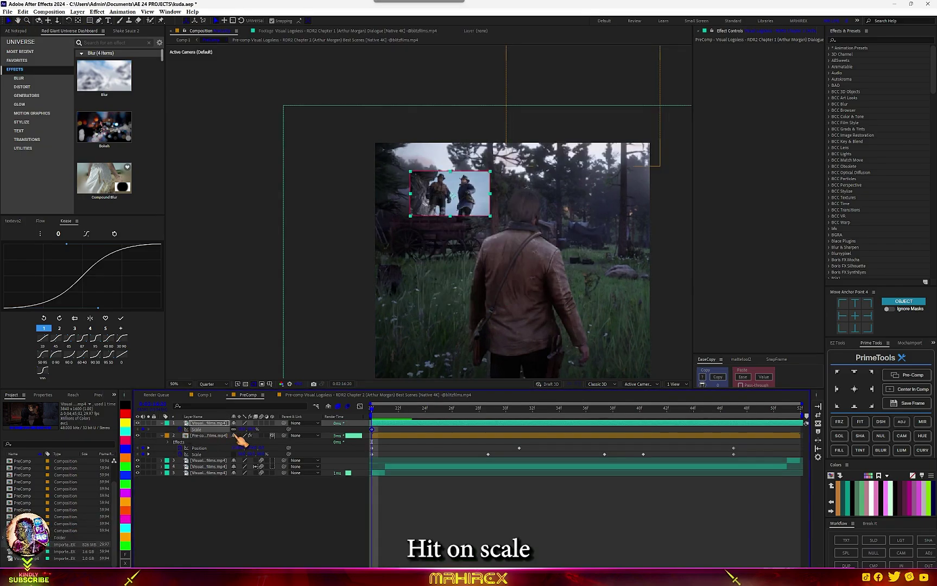
{"action": "left_click", "coordinate": [241, 430]}
{"action": "left_click_drag", "start_coordinate": [243, 429], "coordinate": [246, 428]}
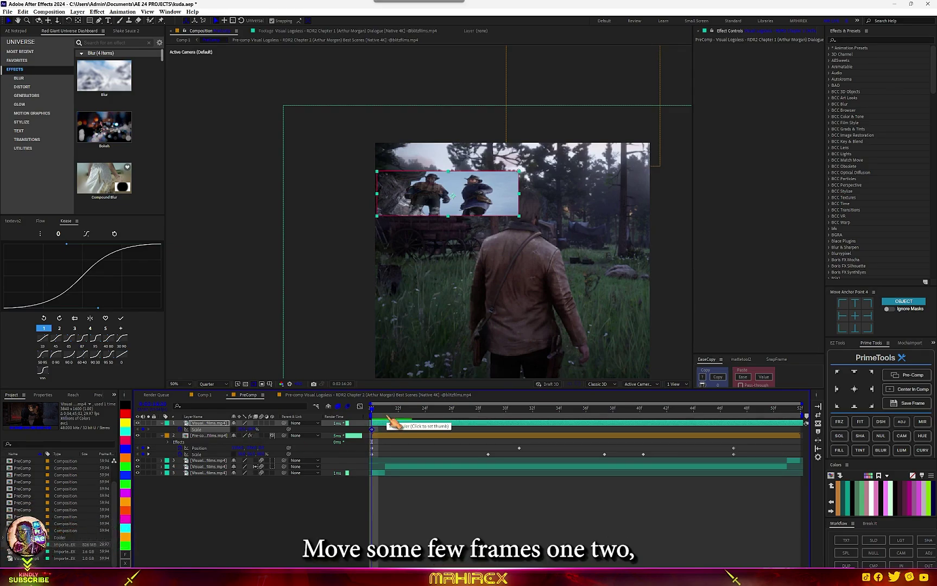
Step: Keyframe the masked clip's scale every two frames, changing its width and height independently so that it alternately stretches and squashes
{"action": "key", "text": "Page_Down"}
{"action": "key", "text": "Page_Down"}
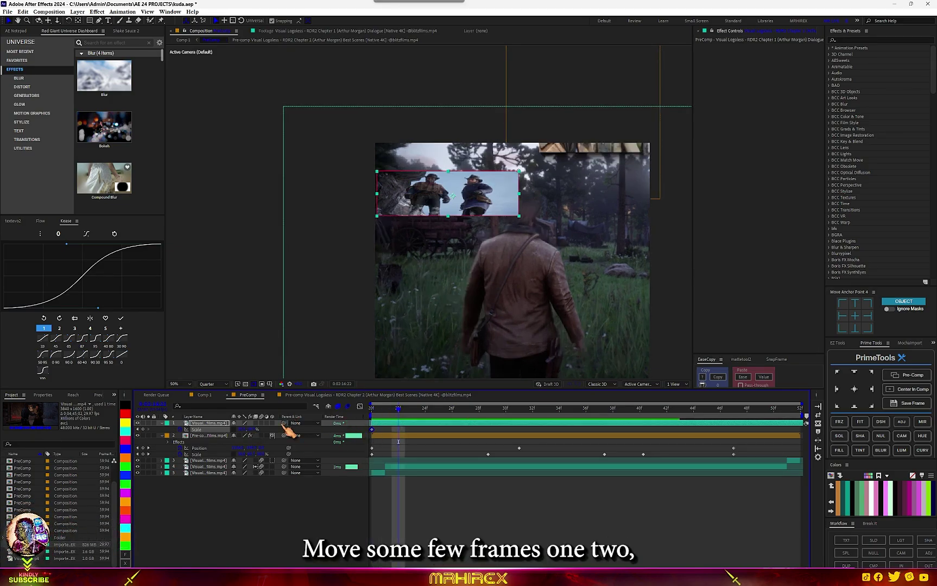
{"action": "left_click", "coordinate": [248, 429]}
{"action": "left_click_drag", "start_coordinate": [243, 433], "coordinate": [257, 429]}
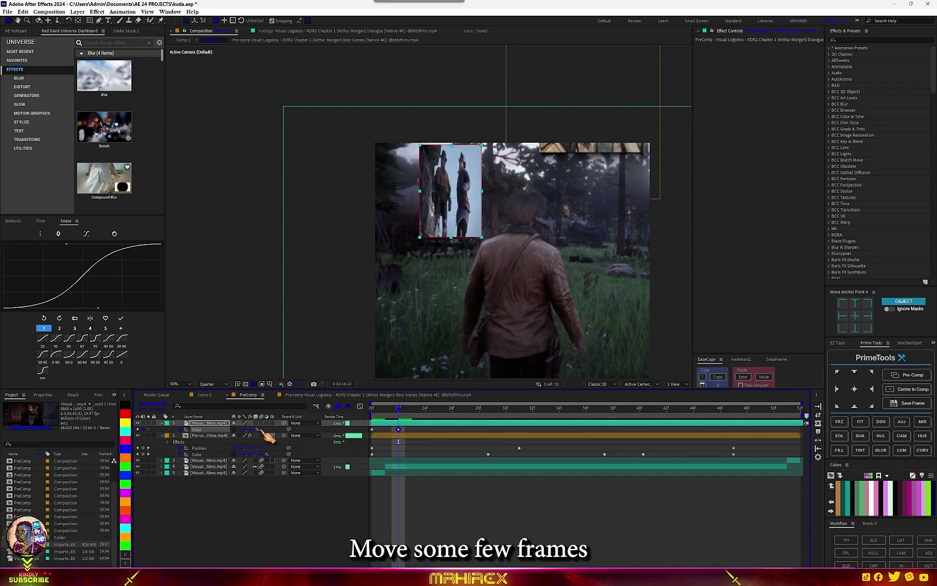
{"action": "key", "text": "Page_Down"}
{"action": "key", "text": "Page_Down"}
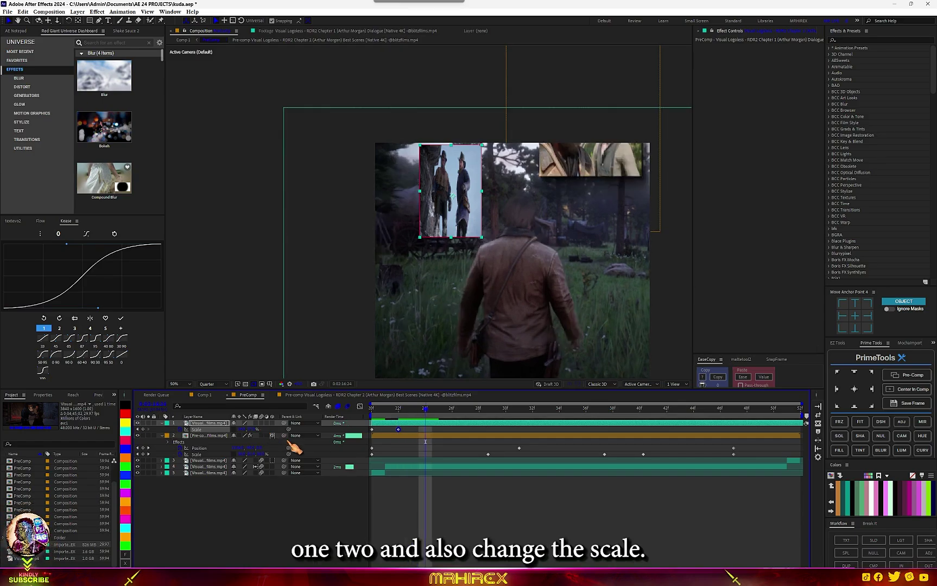
{"action": "left_click_drag", "start_coordinate": [244, 429], "coordinate": [245, 429]}
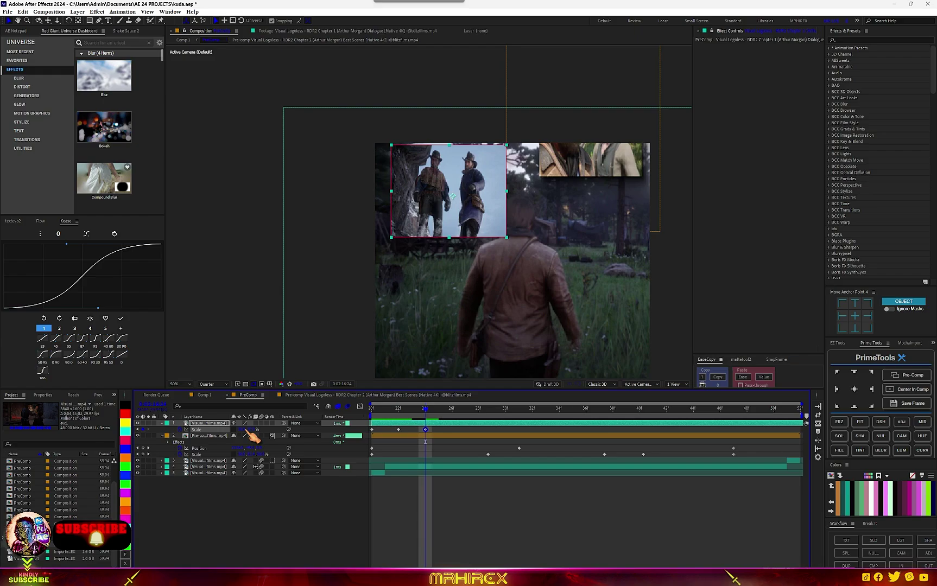
{"action": "key", "text": "Page_Down"}
{"action": "key", "text": "Page_Down"}
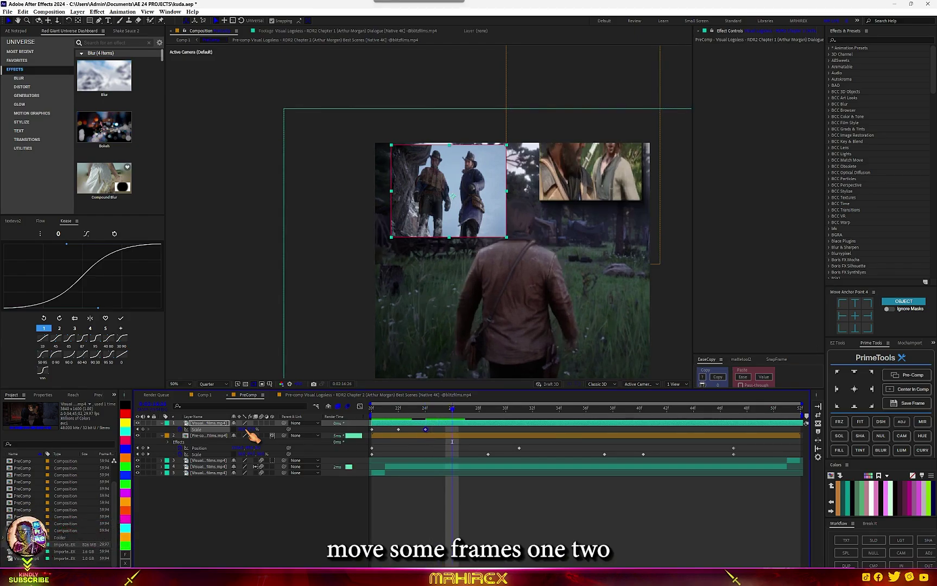
{"action": "mouse_move", "coordinate": [244, 429]}
{"action": "left_mouse_down"}
{"action": "mouse_move", "coordinate": [236, 429]}
{"action": "mouse_move", "coordinate": [254, 429]}
{"action": "left_mouse_up"}
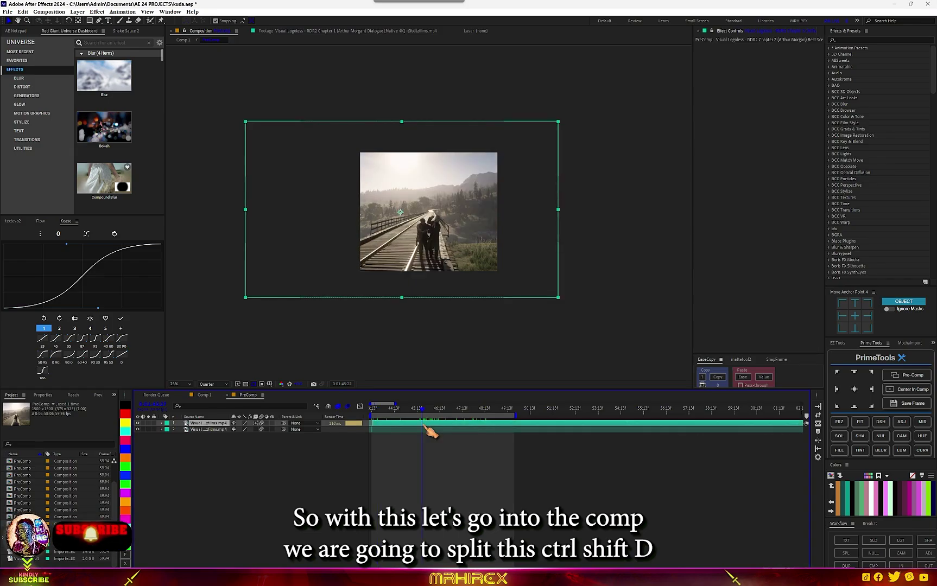
Step: Split the top railway-bridge clip at the playhead and isolate the walking pair in its earlier part with the Roto Brush
{"action": "key", "text": "ctrl+shift+d"}
{"action": "left_click_drag", "start_coordinate": [423, 409], "coordinate": [384, 410]}
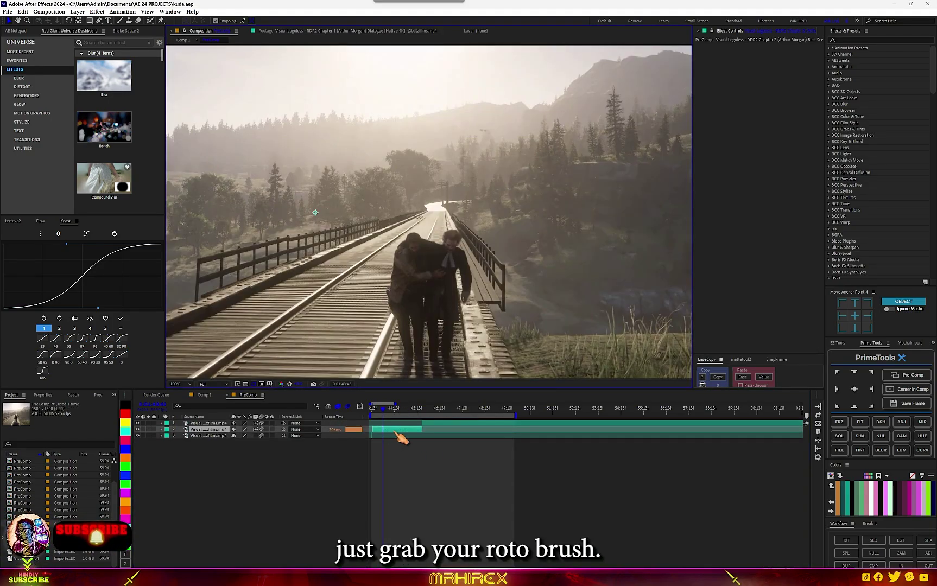
{"action": "double_click", "coordinate": [400, 438]}
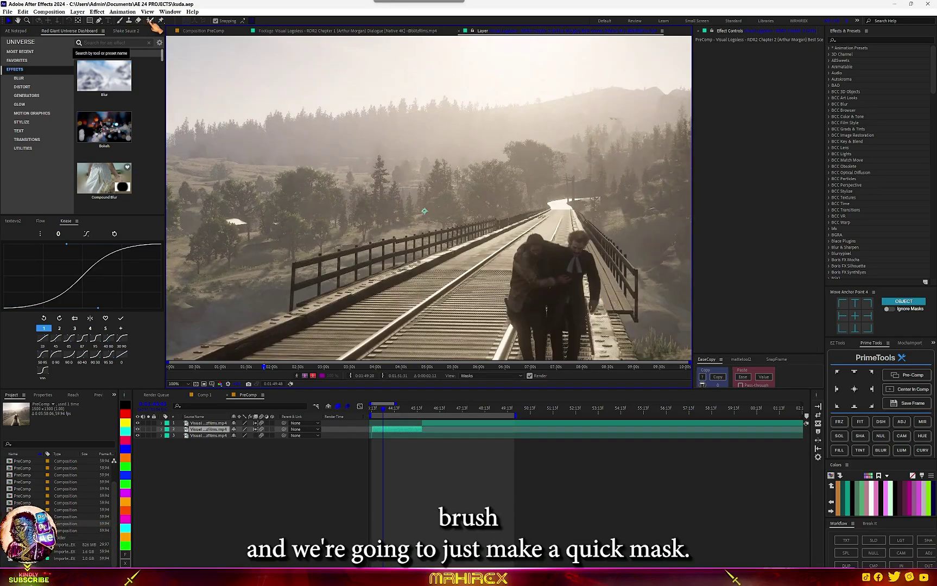
{"action": "left_click", "coordinate": [150, 21]}
{"action": "mouse_move", "coordinate": [536, 277]}
{"action": "left_mouse_down"}
{"action": "mouse_move", "coordinate": [421, 169]}
{"action": "mouse_move", "coordinate": [434, 233]}
{"action": "left_mouse_up"}
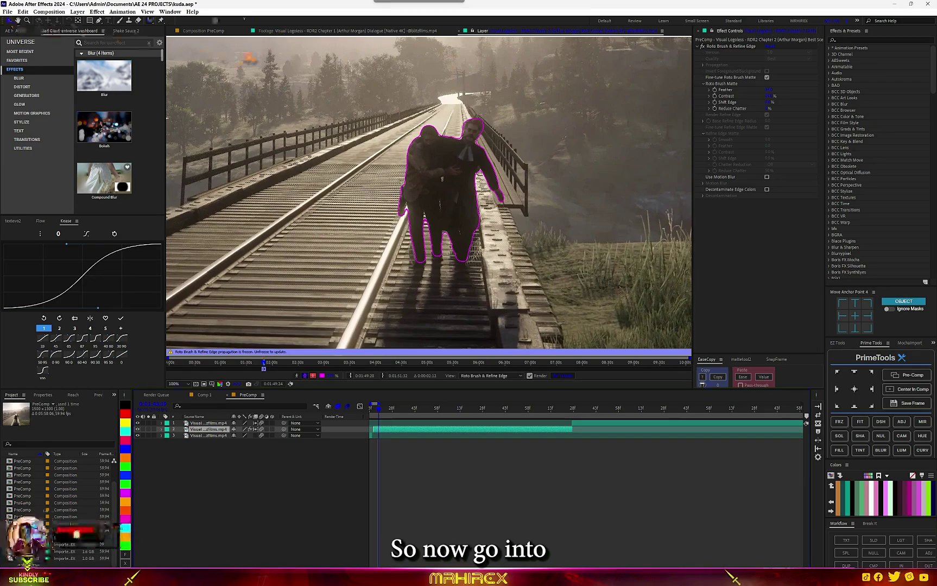
Step: Duplicate the rotoscoped clip and delete Roto Brush & Refine Edge from the lower copy to provide the background
{"action": "left_click", "coordinate": [292, 31]}
{"action": "left_click", "coordinate": [385, 433]}
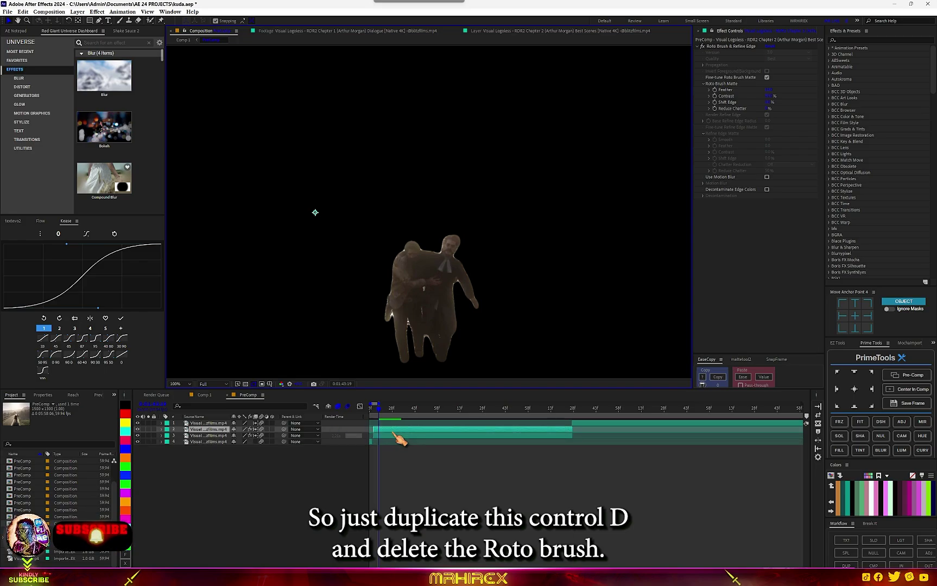
{"action": "key", "text": "ctrl+d"}
{"action": "left_click", "coordinate": [730, 47]}
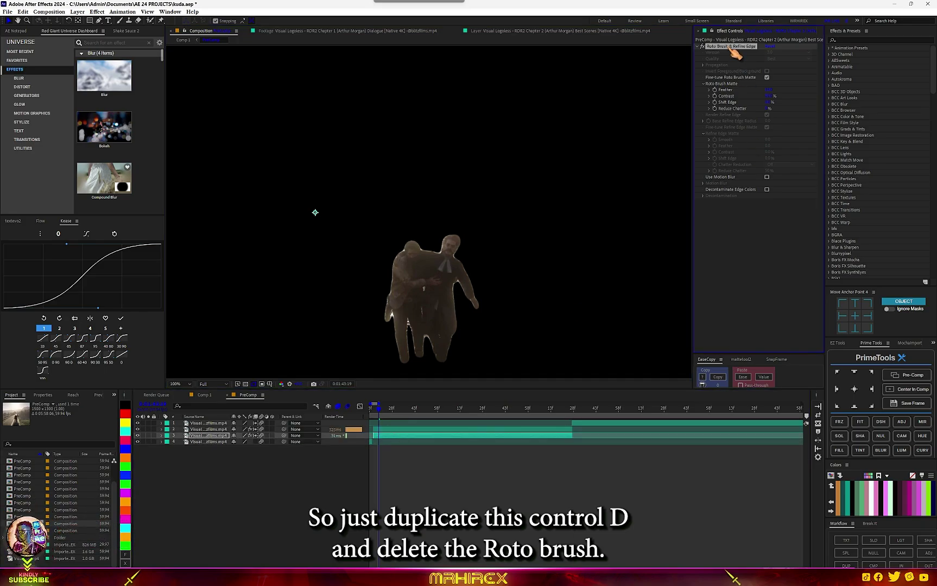
{"action": "key", "text": "Delete"}
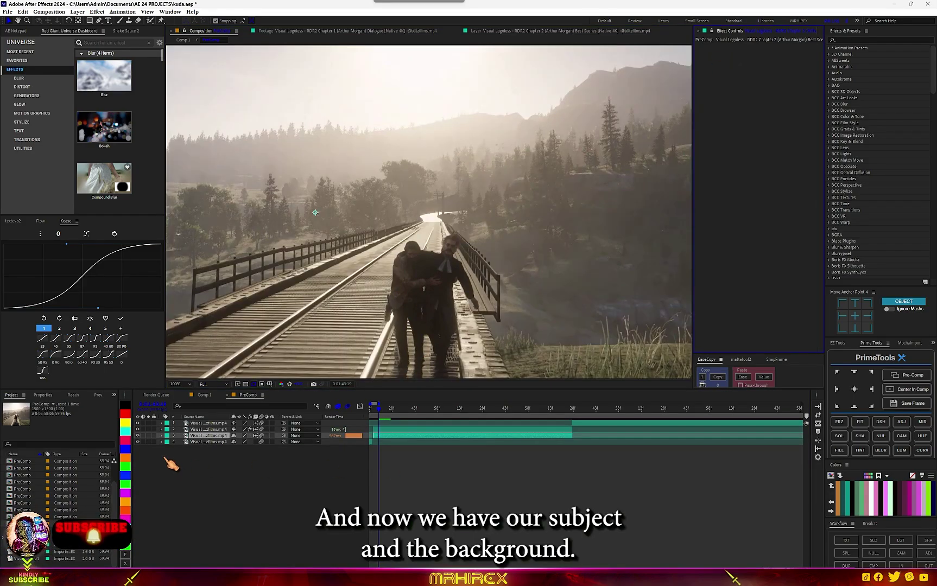
{"action": "left_click", "coordinate": [138, 441]}
{"action": "left_click", "coordinate": [138, 442]}
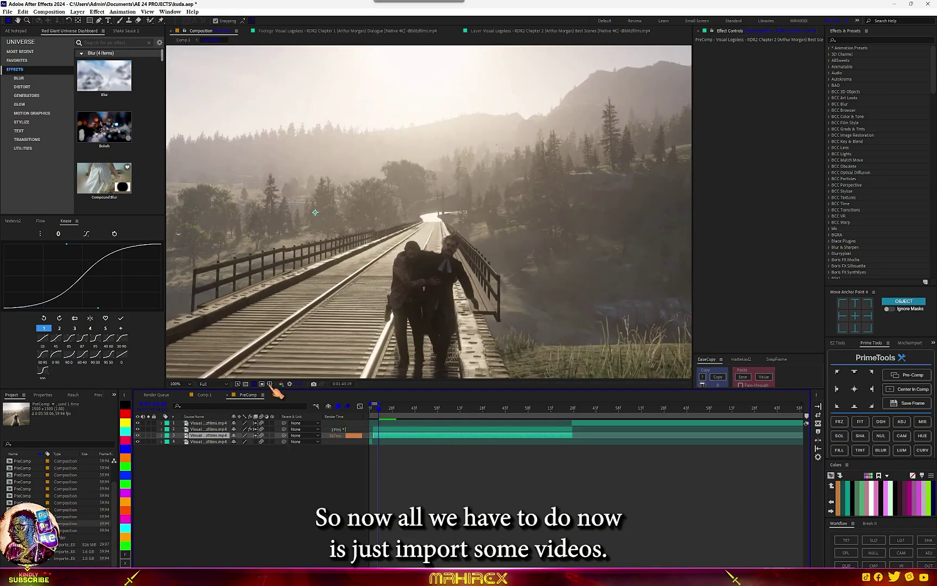
Step: Place the RDR2 Chapter 2 video between the cut-out pair and the background with a magenta label, and scale it down
{"action": "left_click", "coordinate": [458, 31]}
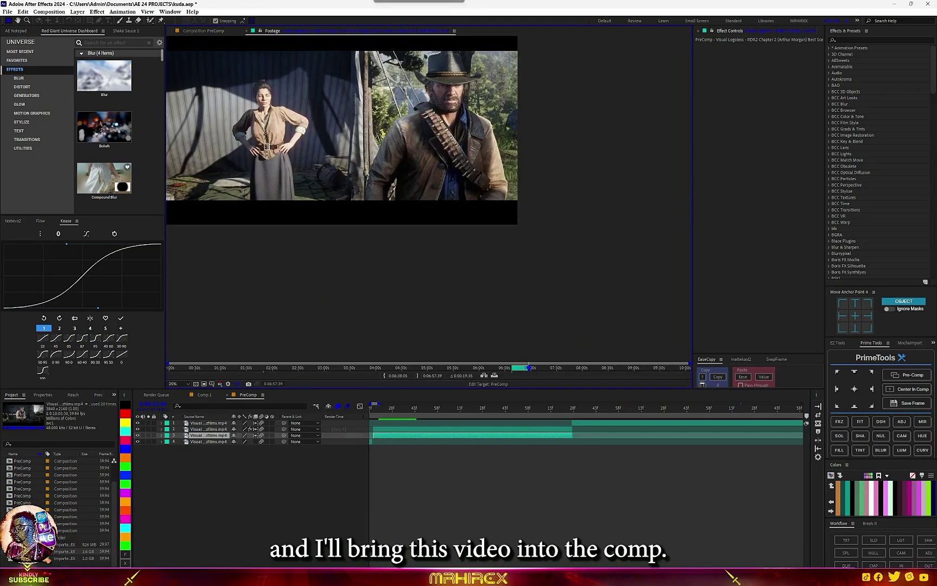
{"action": "left_click_drag", "start_coordinate": [54, 551], "coordinate": [204, 438]}
{"action": "left_click", "coordinate": [125, 518]}
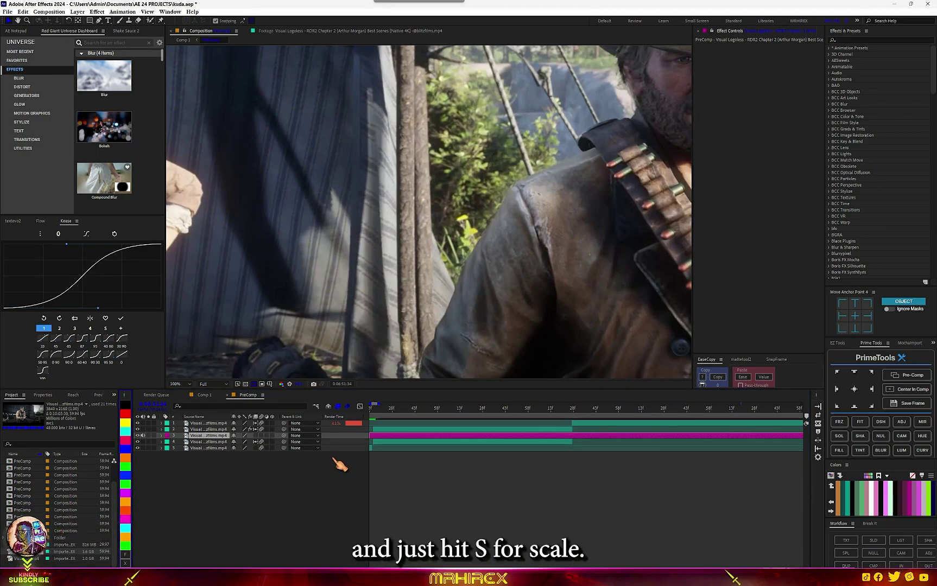
{"action": "key", "text": "s"}
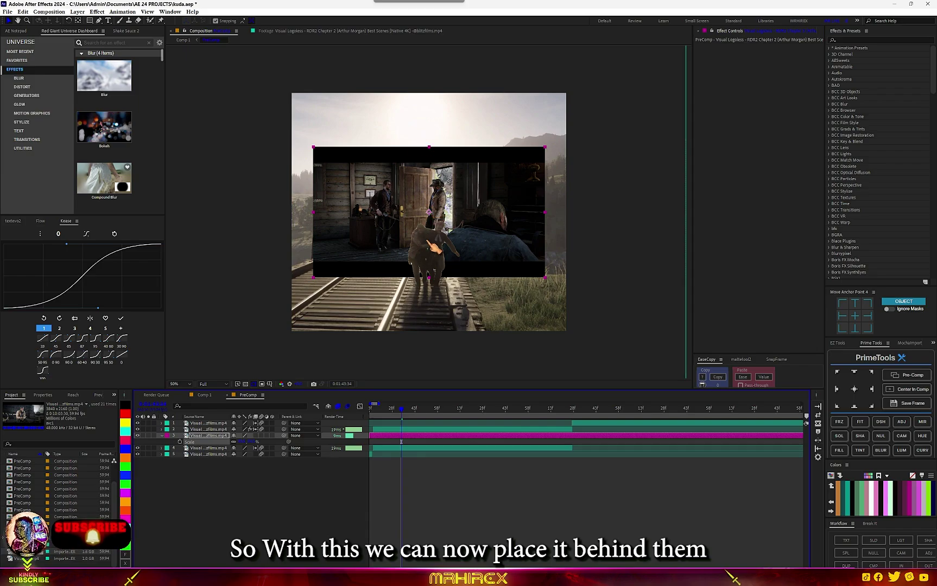
Step: Mask the inserted video with a rectangle around the two men at the doorway
{"action": "left_click", "coordinate": [89, 20]}
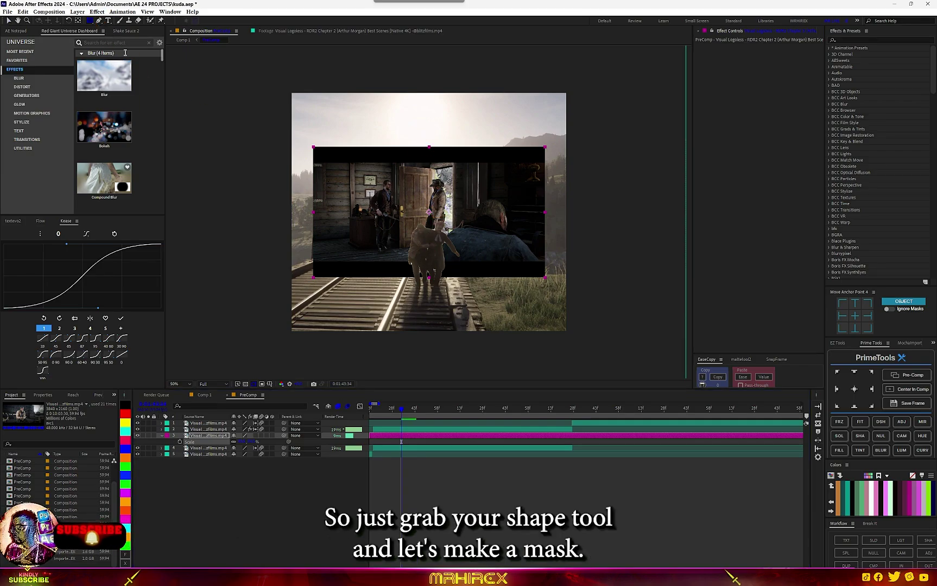
{"action": "left_click_drag", "start_coordinate": [353, 166], "coordinate": [483, 239]}
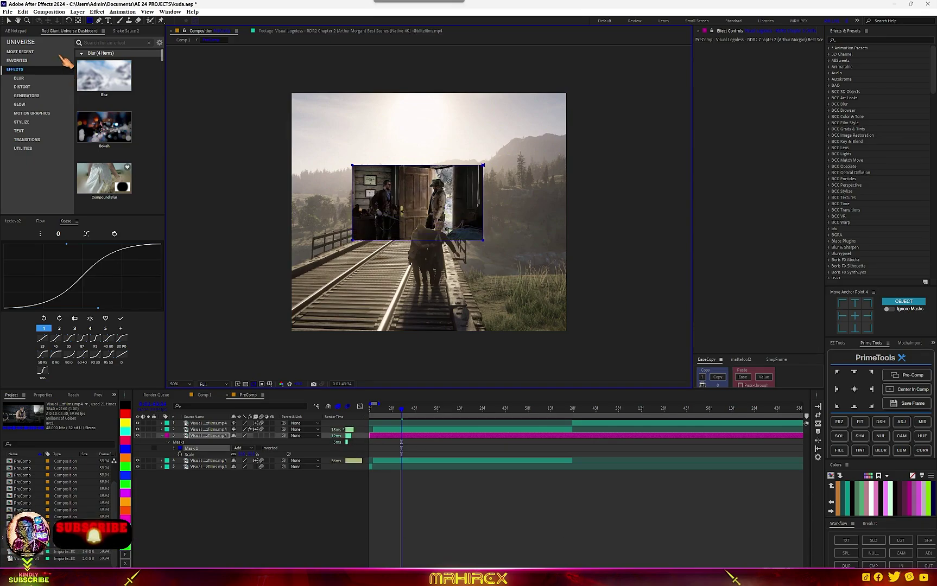
Step: Move the masked doorway video slightly so it sits centred behind the walking pair, and collapse the layer's properties
{"action": "key", "text": "v"}
{"action": "left_click", "coordinate": [471, 196]}
{"action": "mouse_move", "coordinate": [420, 201]}
{"action": "left_mouse_down"}
{"action": "mouse_move", "coordinate": [444, 204]}
{"action": "mouse_move", "coordinate": [432, 207]}
{"action": "left_mouse_up"}
{"action": "key", "text": "u"}
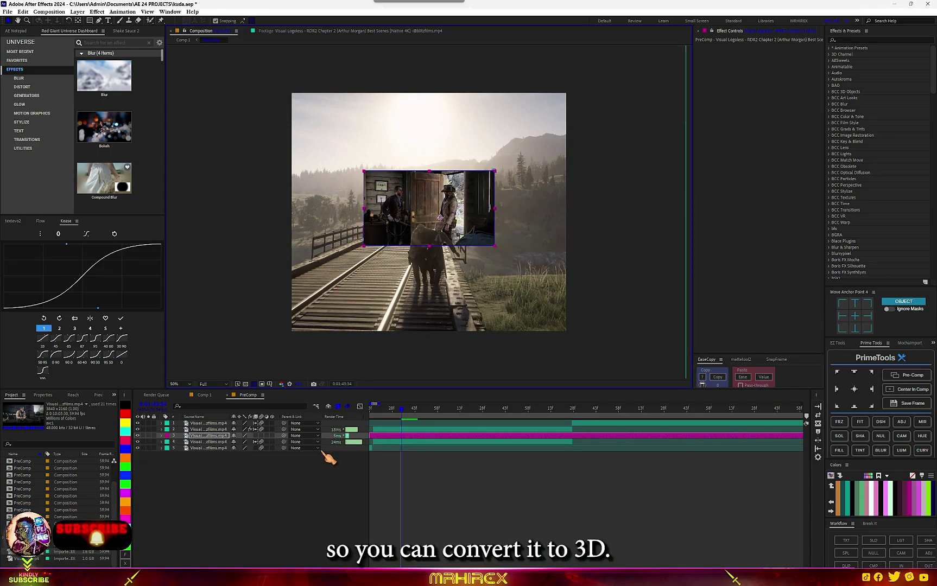
Step: Convert the magenta doorway video layer to 3D and scale it down slightly
{"action": "left_click", "coordinate": [256, 435]}
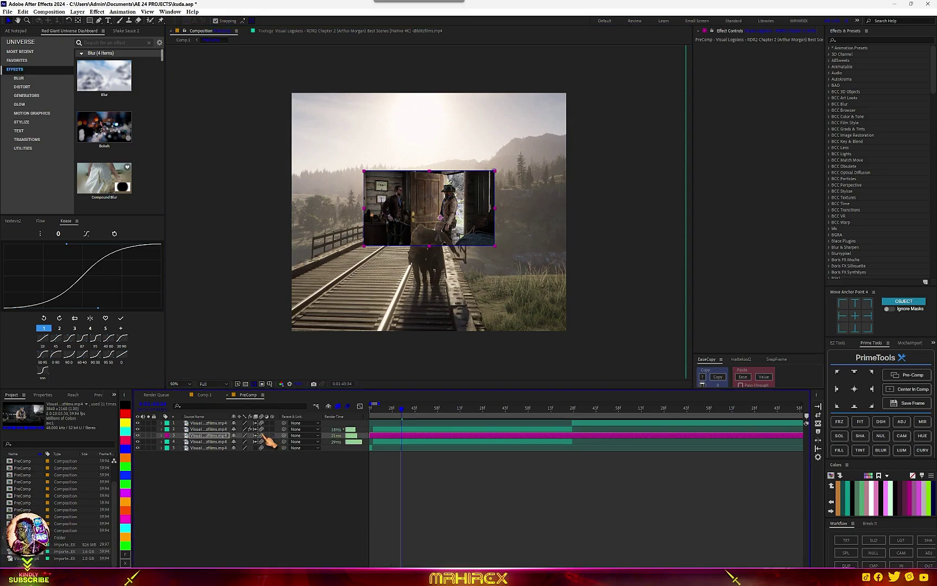
{"action": "left_click", "coordinate": [267, 436]}
{"action": "left_click", "coordinate": [271, 436]}
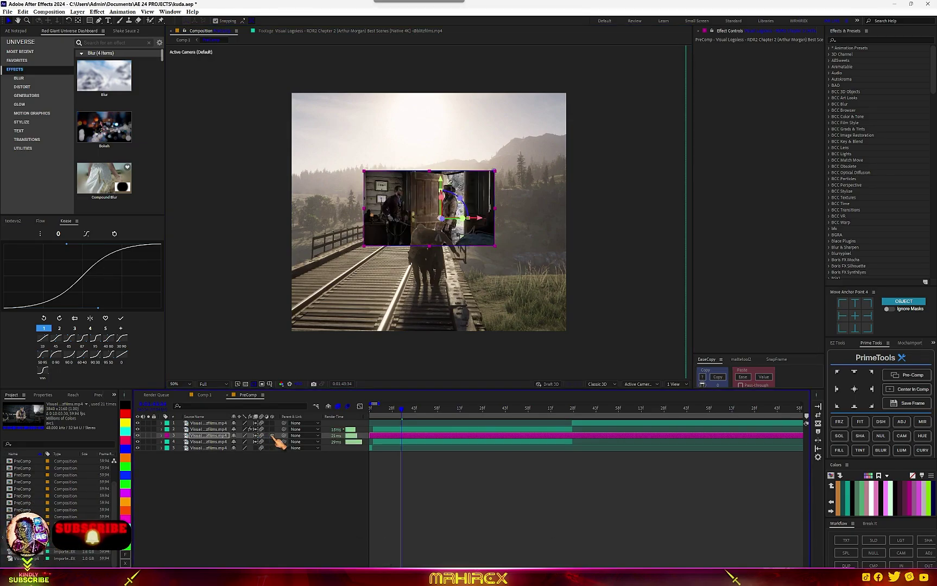
{"action": "key", "text": "s"}
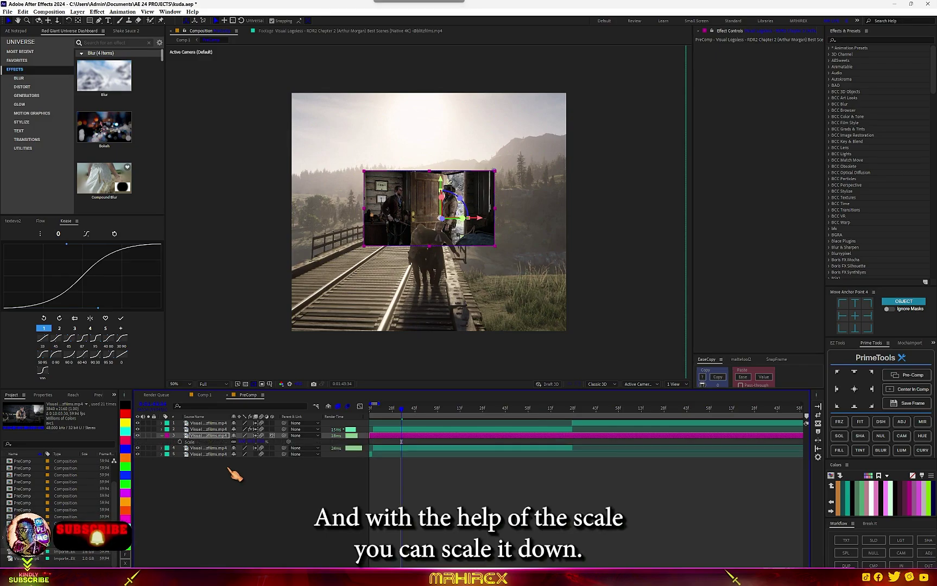
{"action": "mouse_move", "coordinate": [255, 442]}
{"action": "left_mouse_down"}
{"action": "mouse_move", "coordinate": [276, 438]}
{"action": "mouse_move", "coordinate": [254, 441]}
{"action": "mouse_move", "coordinate": [262, 442]}
{"action": "left_mouse_up"}
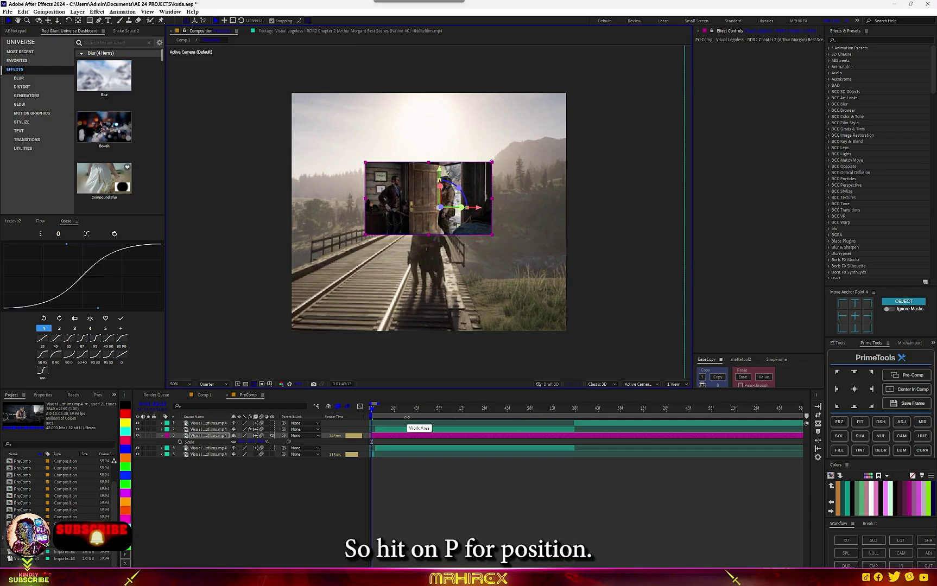
Step: Animate the doorway video's position so it slides horizontally from outside the frame's right edge to its place behind the pair
{"action": "key", "text": "p"}
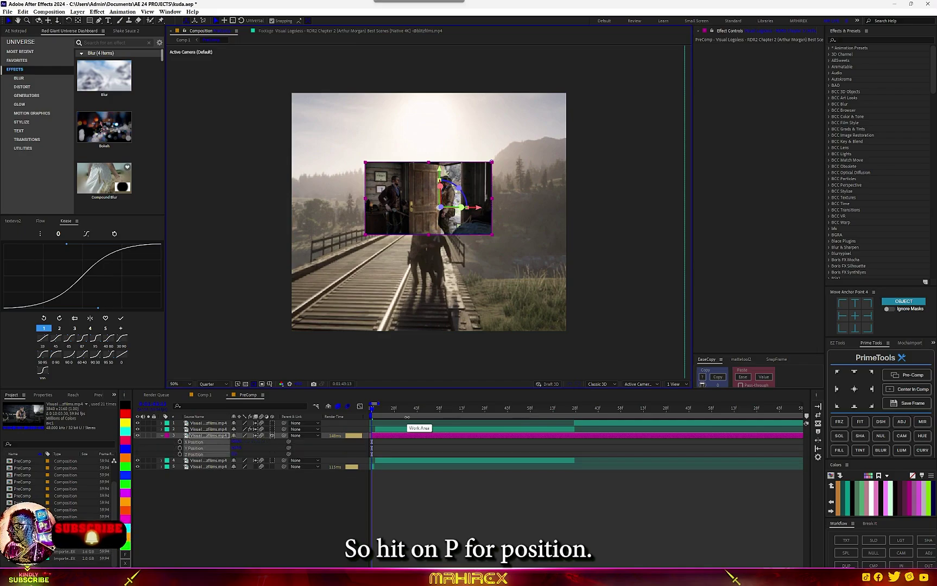
{"action": "left_click", "coordinate": [180, 443]}
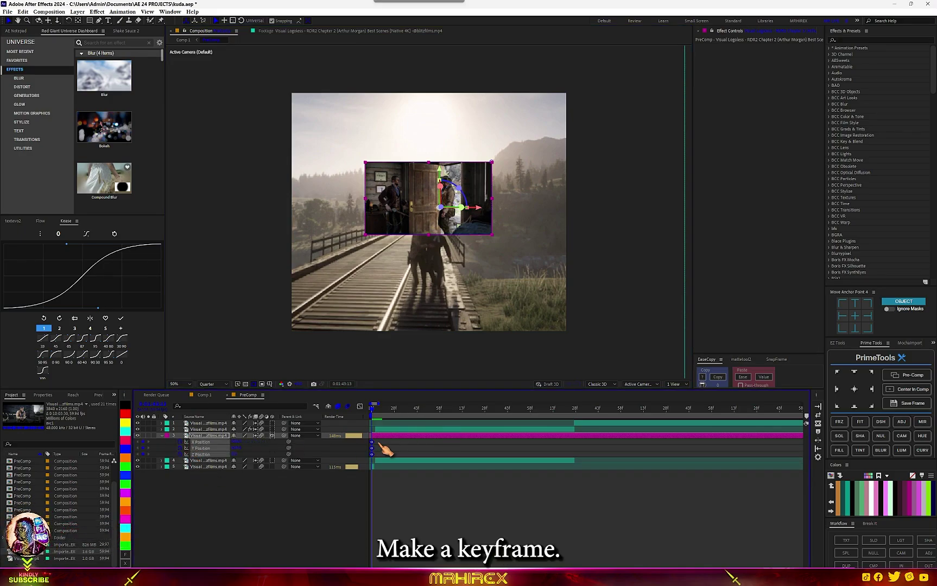
{"action": "left_click_drag", "start_coordinate": [382, 440], "coordinate": [437, 460]}
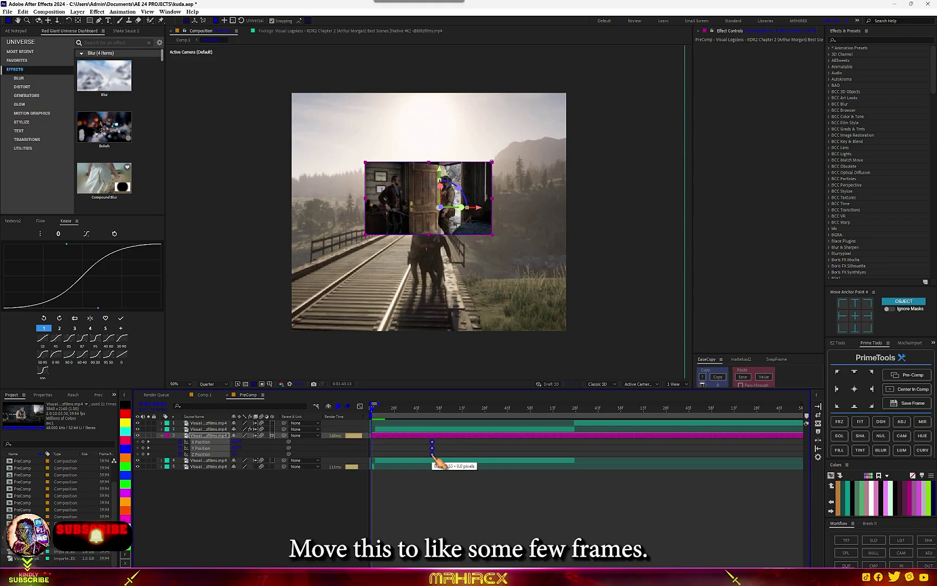
{"action": "left_click_drag", "start_coordinate": [446, 218], "coordinate": [649, 216]}
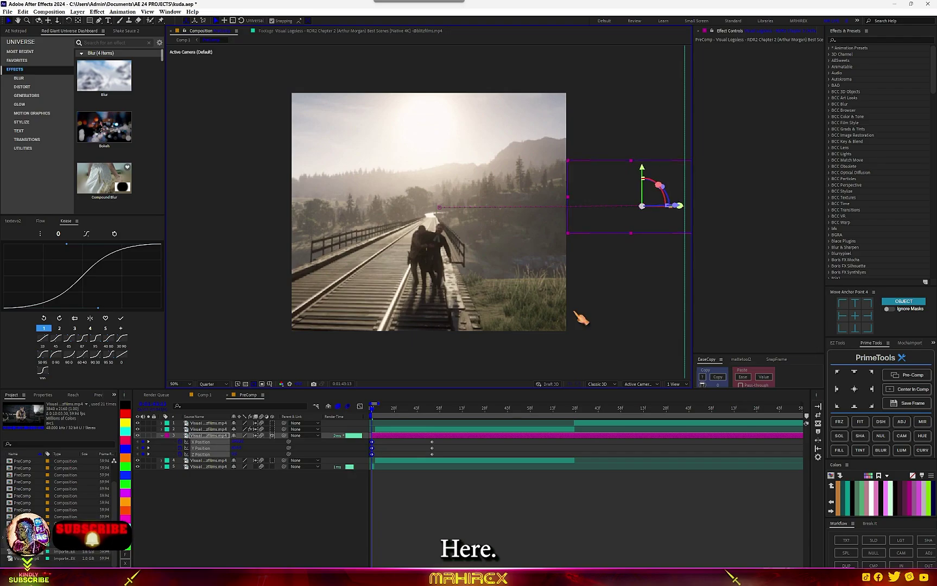
Step: Keyframe the doorway video's scale, shift that keyframe earlier, and change the scale ten frames further on
{"action": "left_click", "coordinate": [409, 408]}
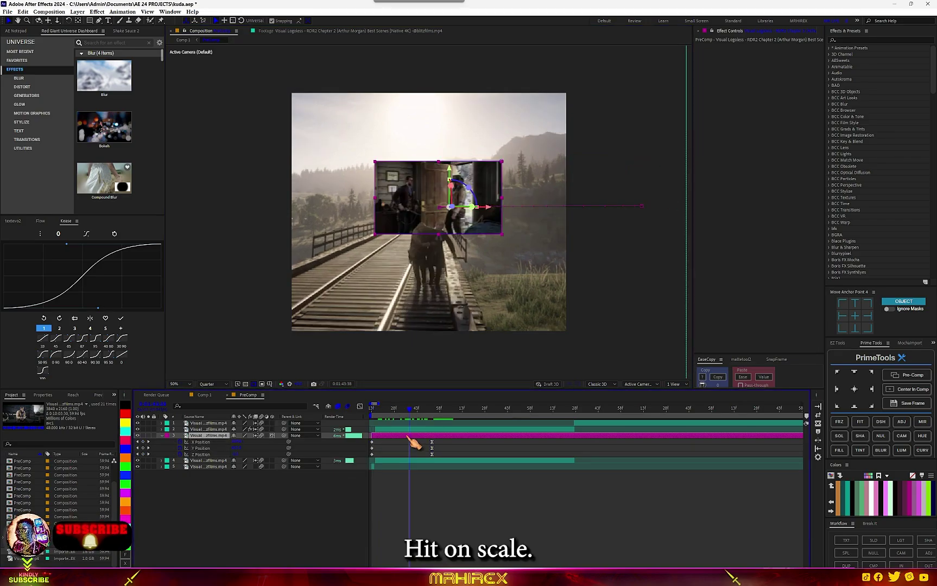
{"action": "key", "text": "s"}
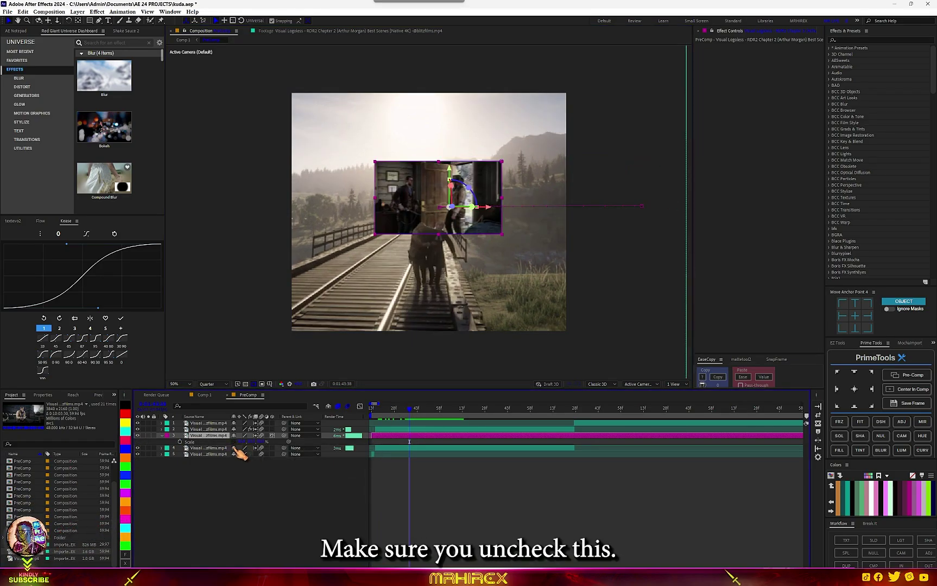
{"action": "left_click", "coordinate": [179, 442]}
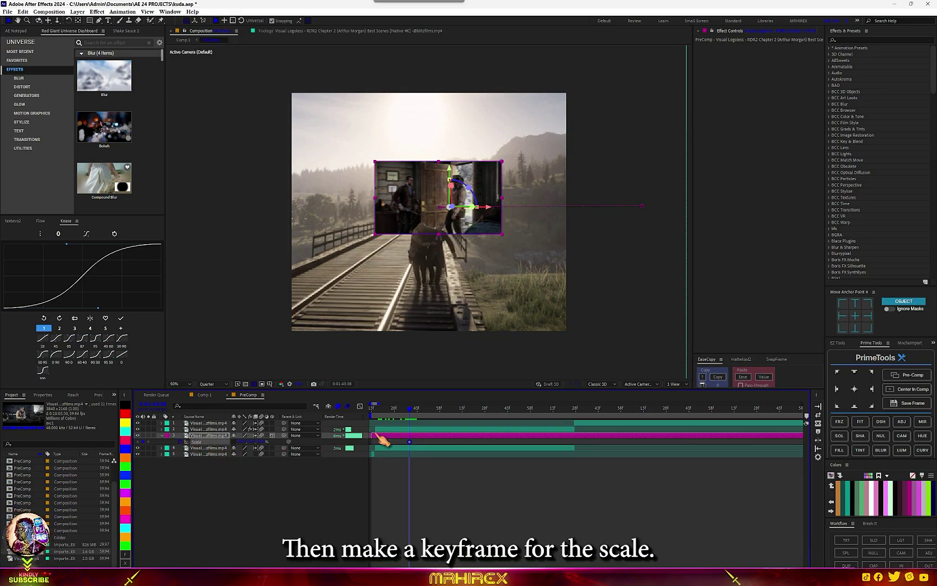
{"action": "left_click_drag", "start_coordinate": [409, 442], "coordinate": [390, 441]}
{"action": "key", "text": "shift+Page_Down"}
{"action": "left_click_drag", "start_coordinate": [254, 441], "coordinate": [263, 440]}
{"action": "left_click_drag", "start_coordinate": [440, 418], "coordinate": [489, 418]}
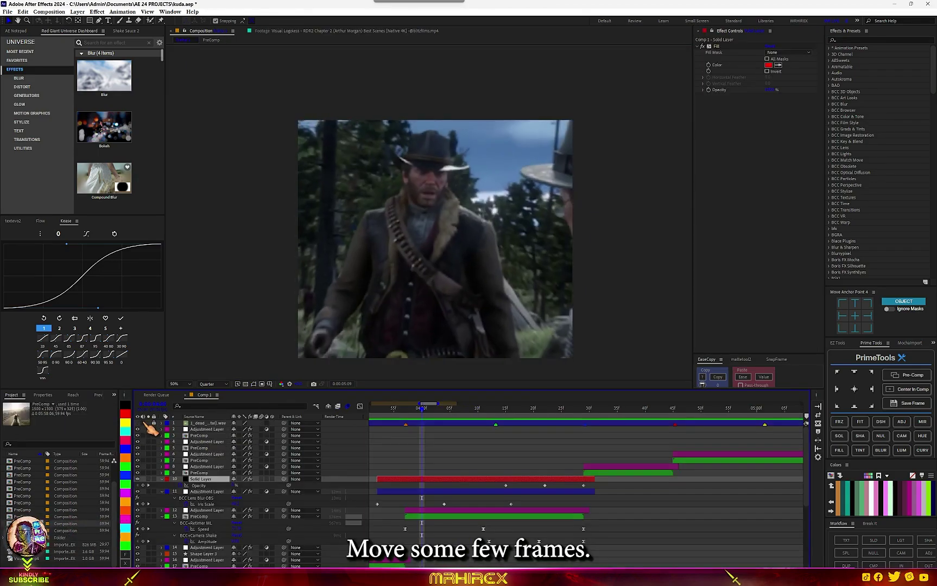